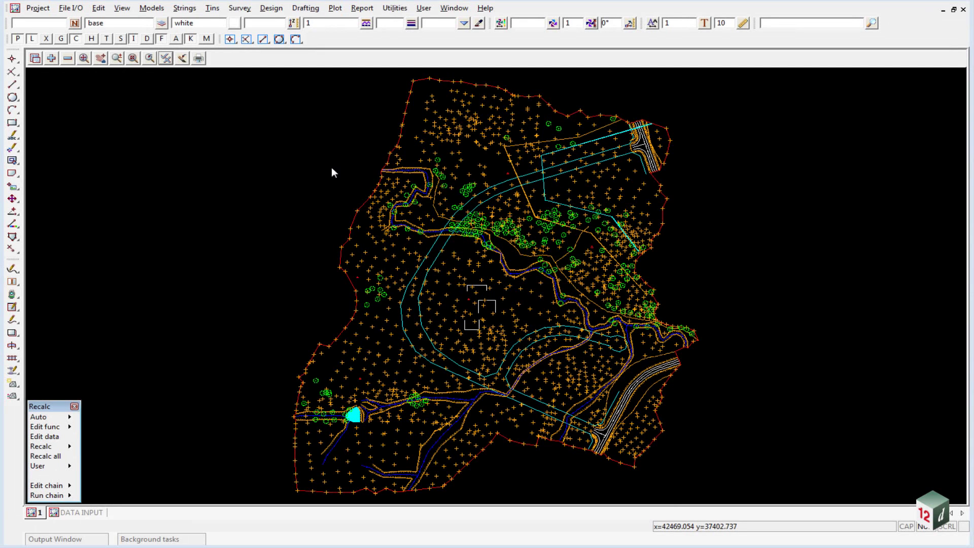
Open the Tins menu to reach the Check breaklines tool
click(212, 8)
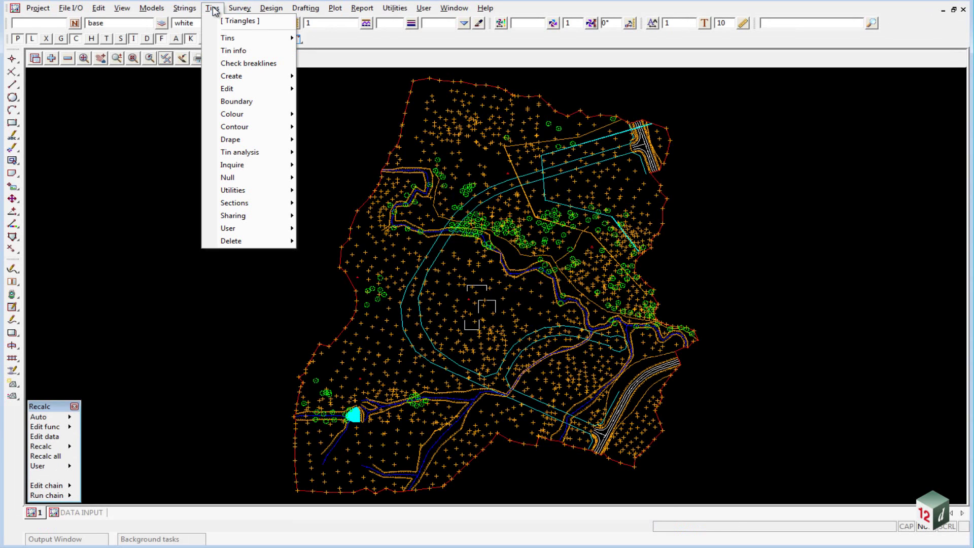
Start Check breaklines and set Data set 1 to View 1
click(250, 62)
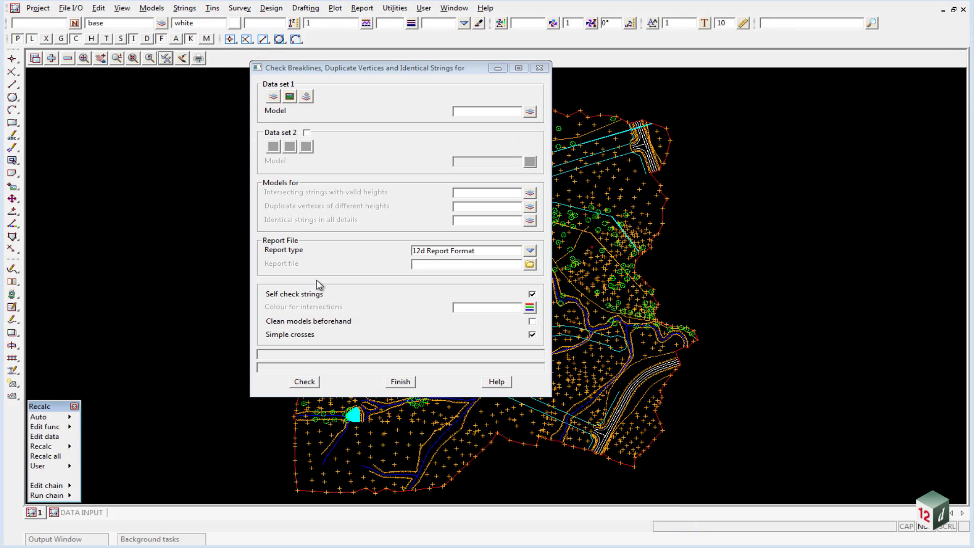
click(292, 97)
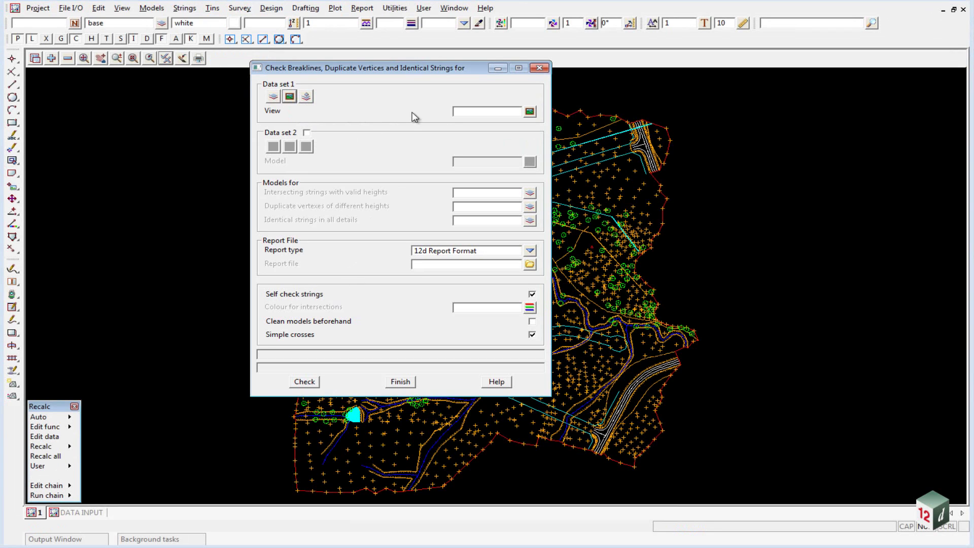
click(530, 112)
click(537, 128)
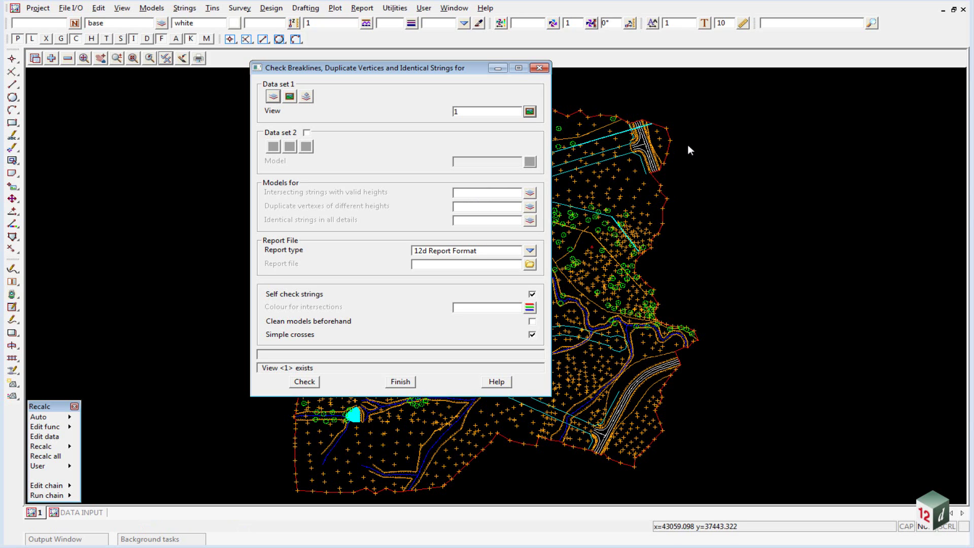
Send intersections to model XBREAKLINES and report XBREAKLINES.rpt, with Clean models beforehand on
text(XBREAKL)
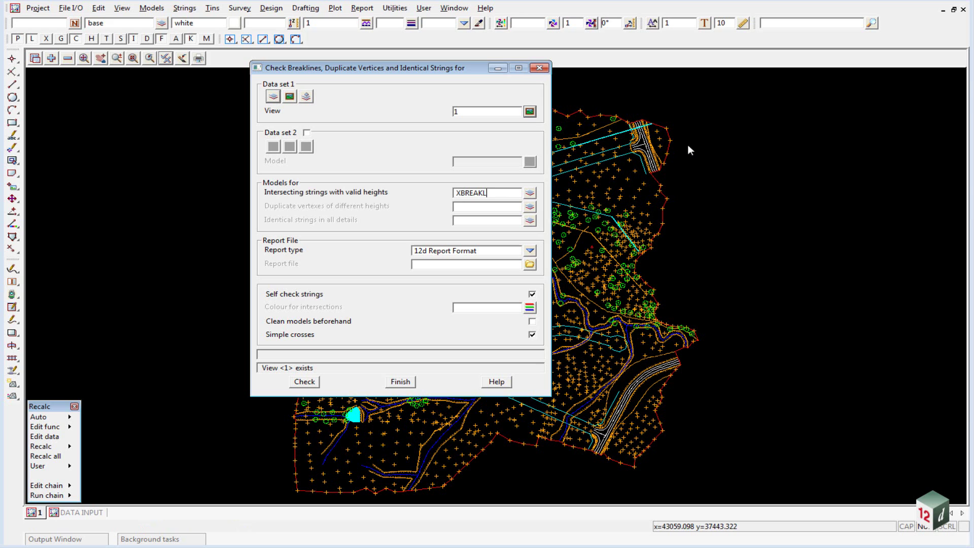
text(INES)
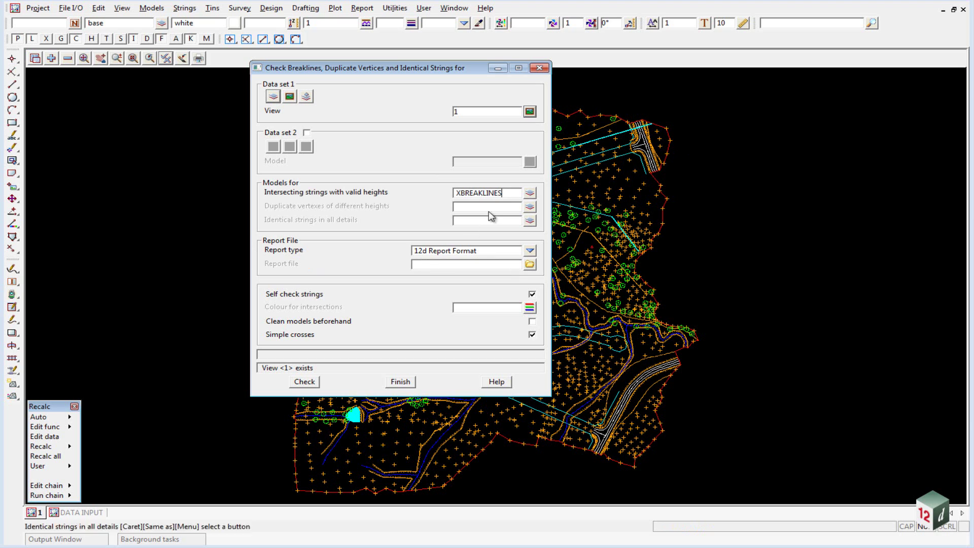
double_click(503, 192)
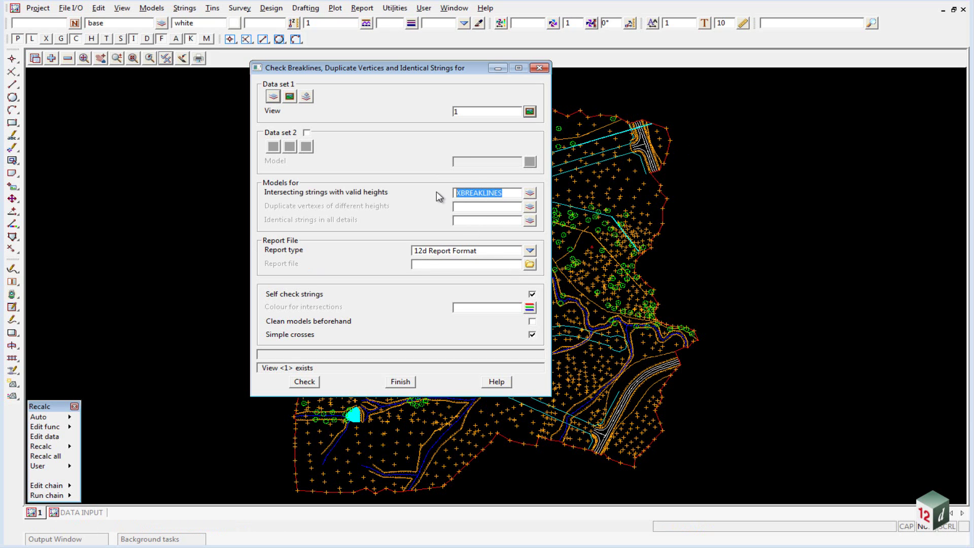
right_click(478, 193)
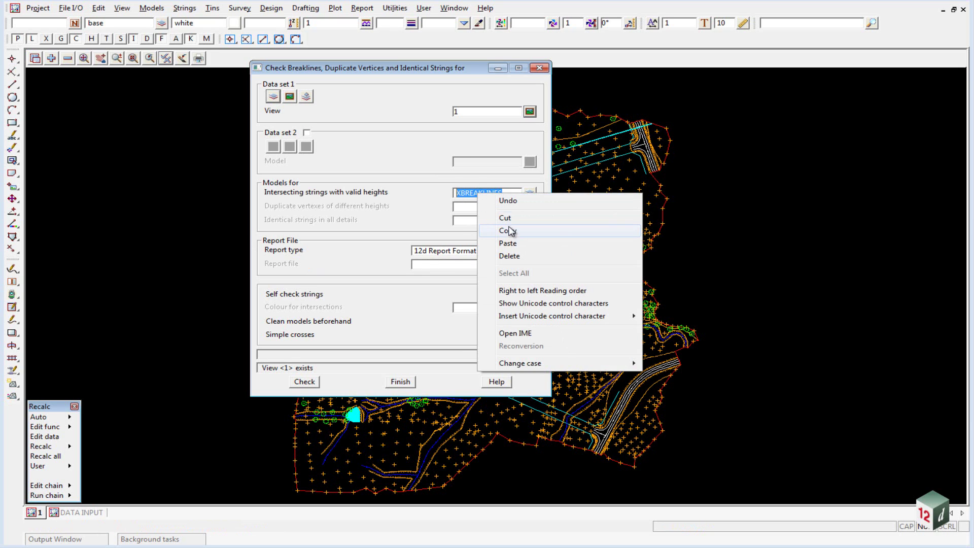
click(508, 229)
click(423, 265)
right_click(423, 265)
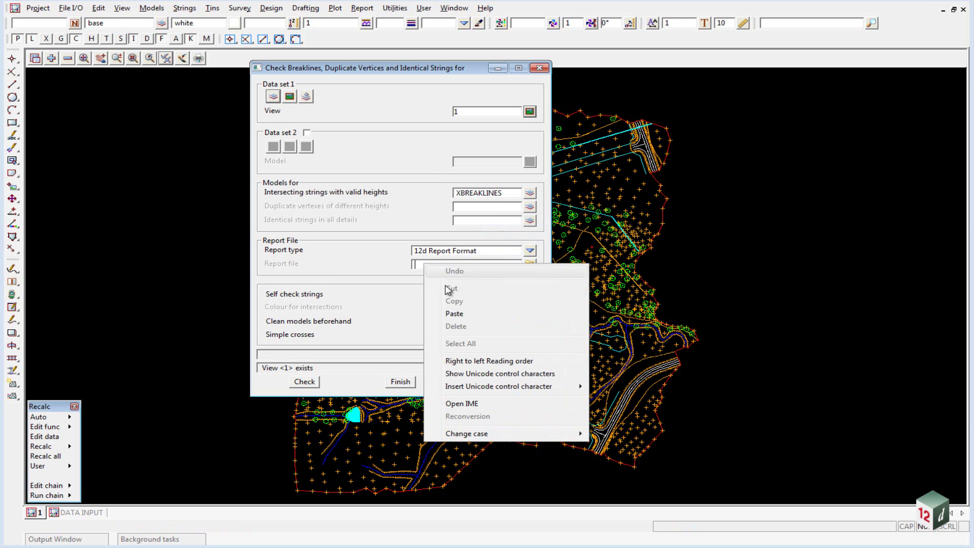
click(463, 311)
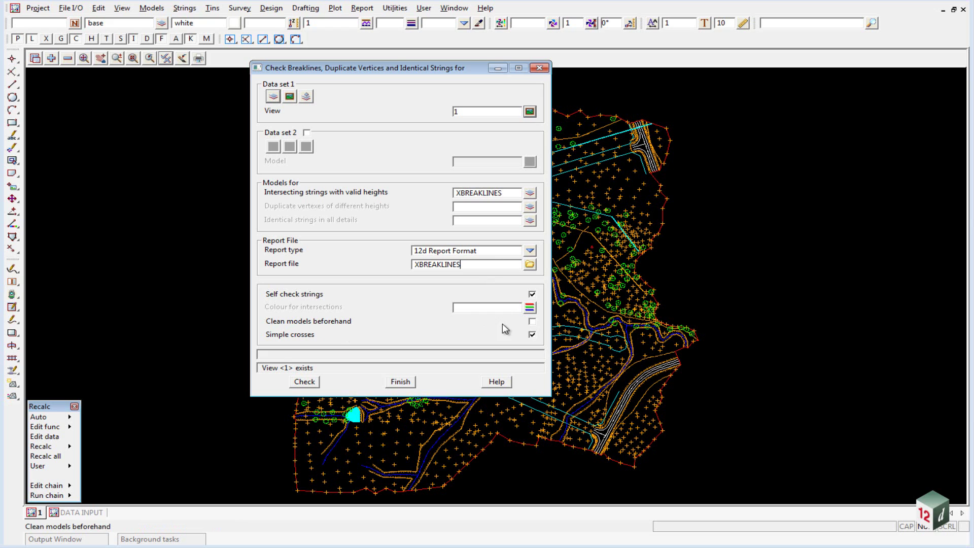
click(533, 323)
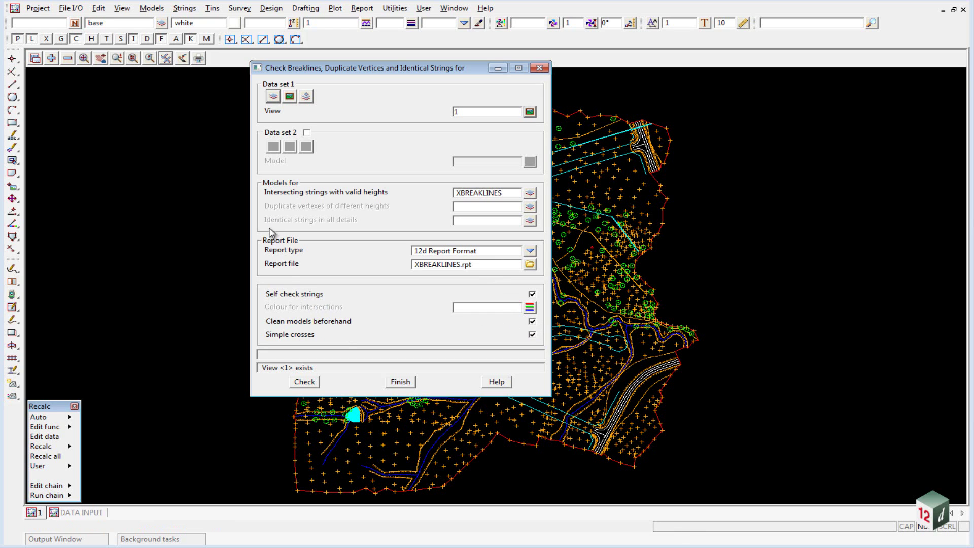
Run the breakline check, producing the XBREAKLINES.rpt report of two intersections
click(305, 382)
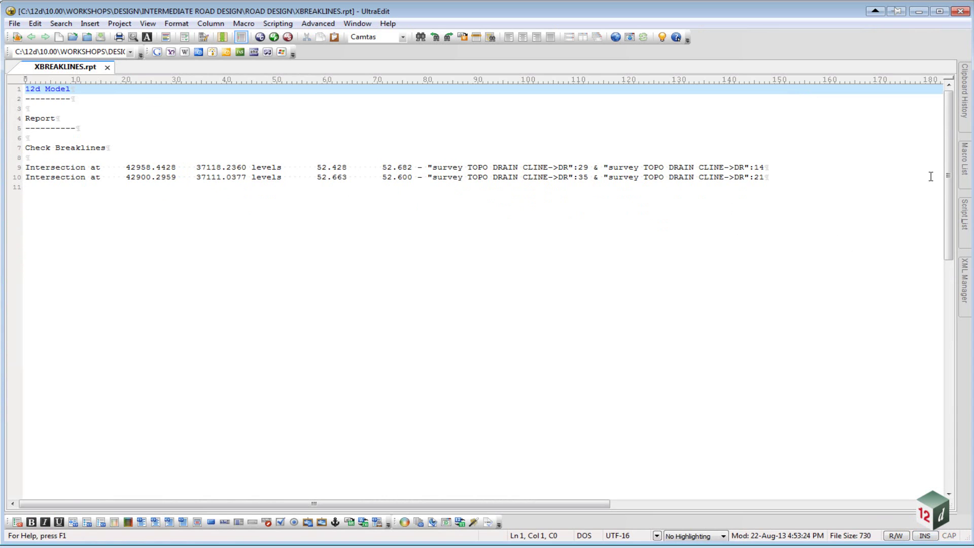
Close the report, move the dialog aside, and locate both reported intersections from the Output Window
click(961, 11)
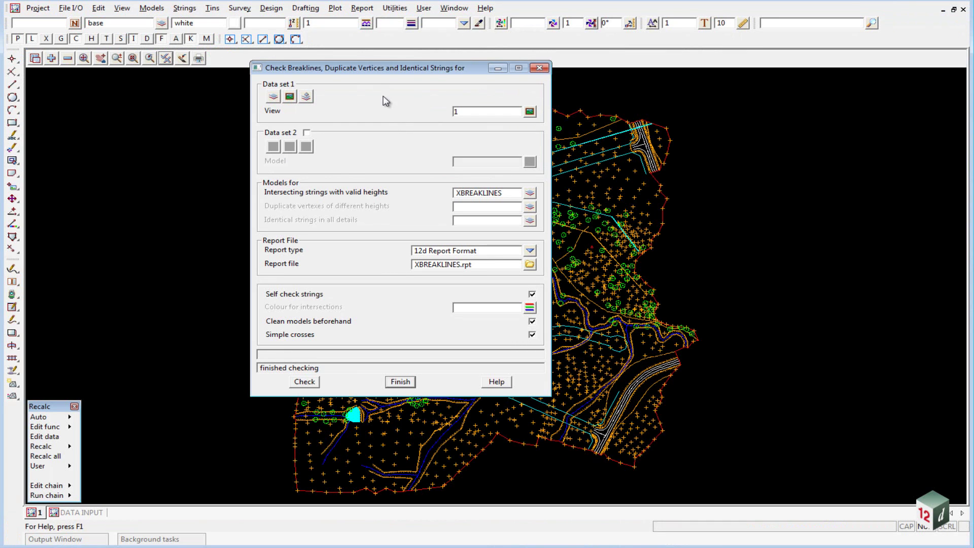
drag(336, 66, 725, 26)
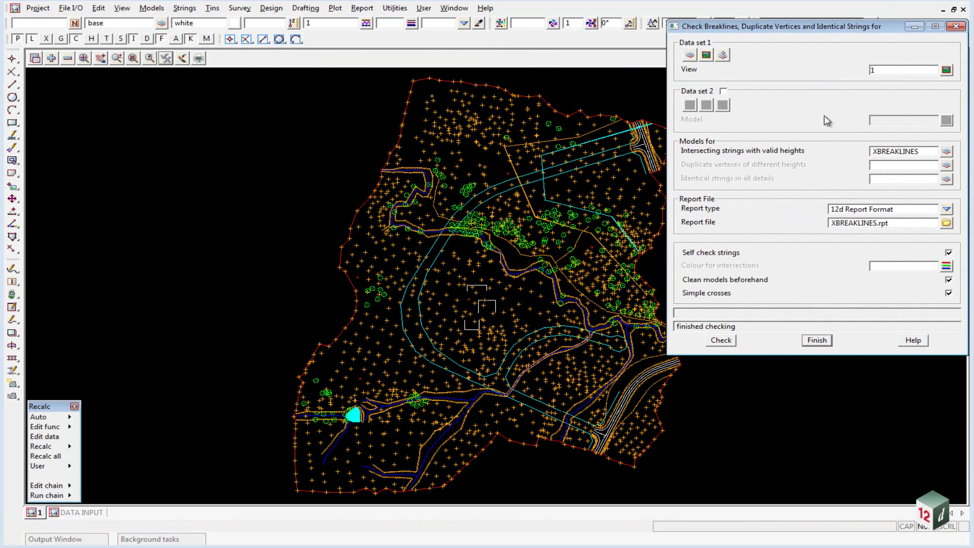
click(76, 539)
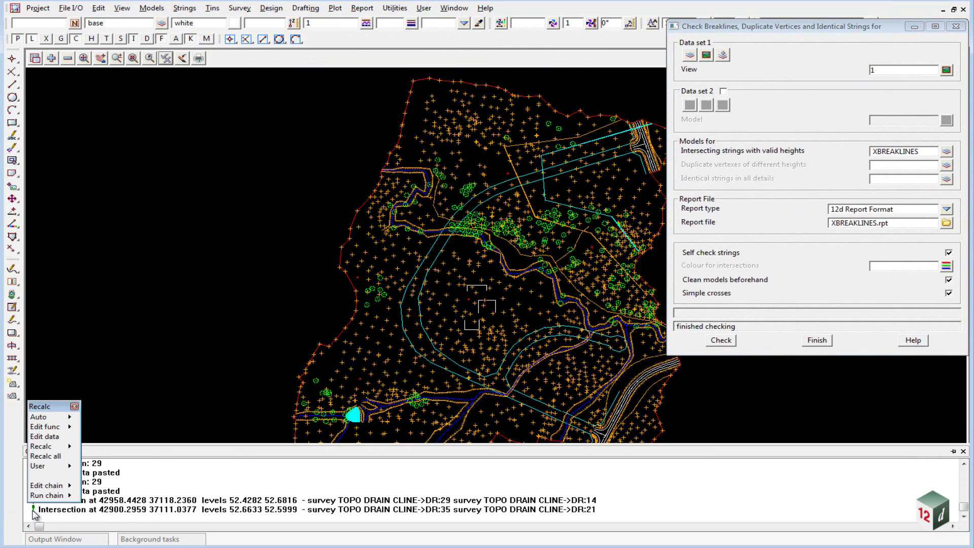
click(182, 502)
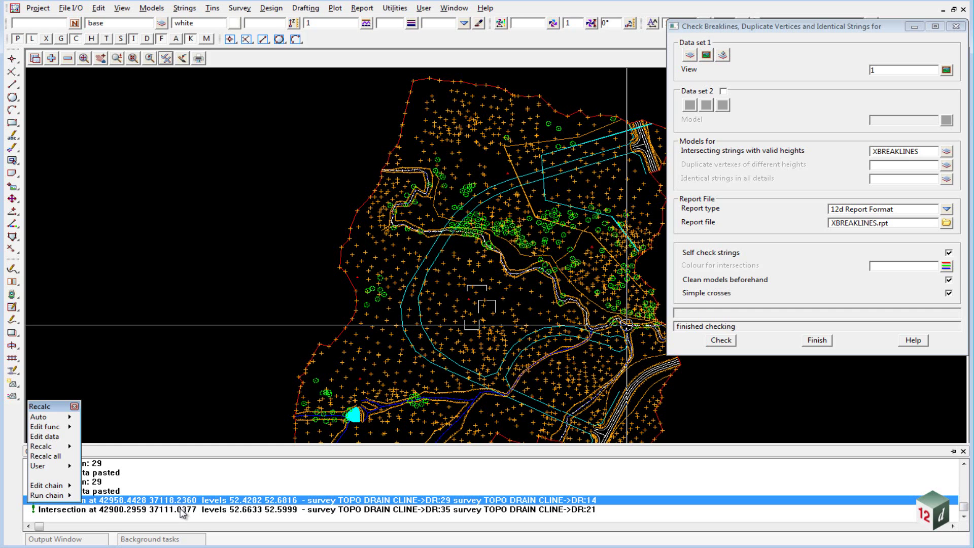
click(182, 510)
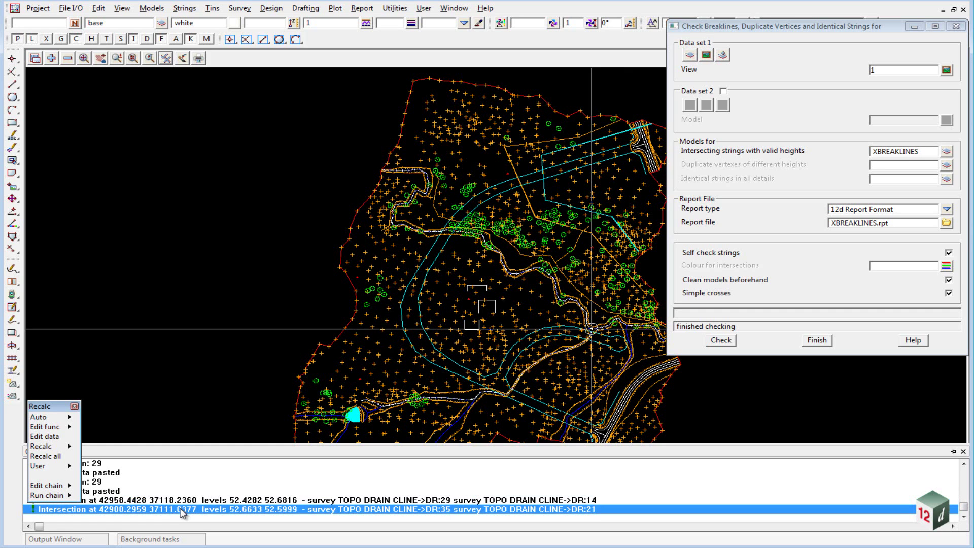
click(182, 502)
click(182, 510)
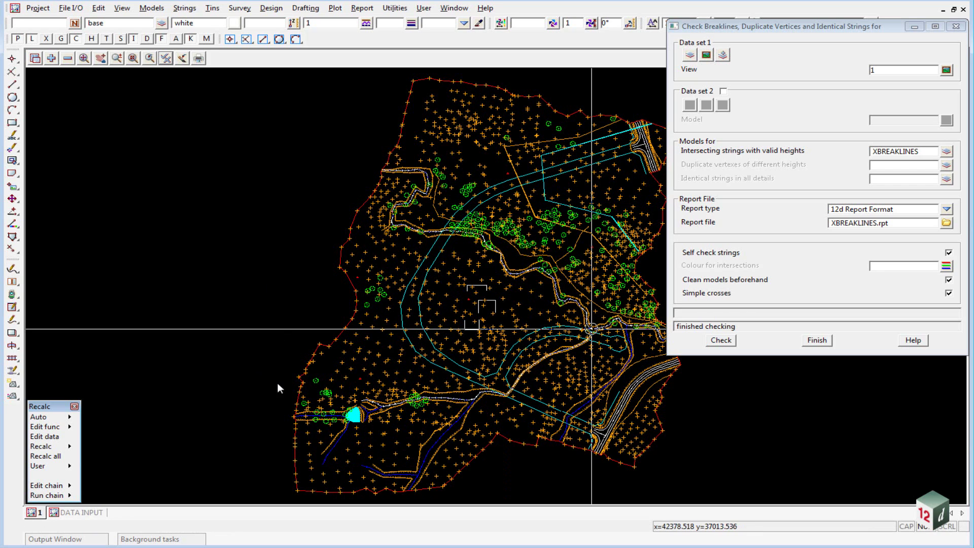
Add the XBREAKLINES model to view 1 and tile the two plan windows
click(51, 59)
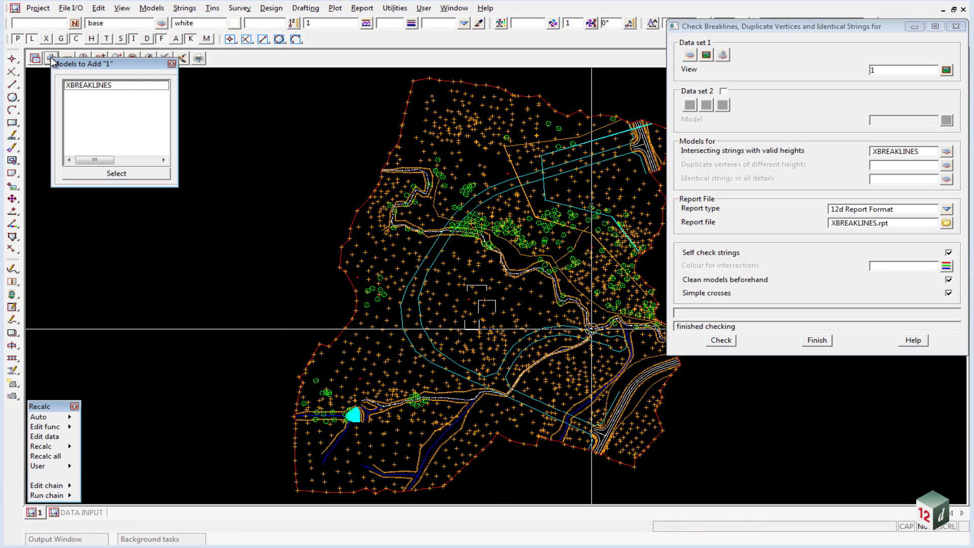
double_click(77, 86)
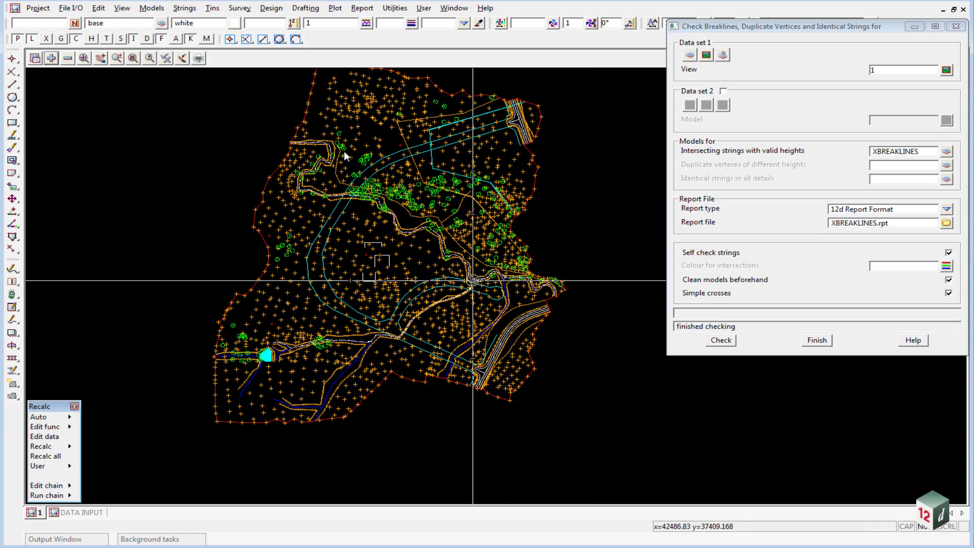
click(447, 9)
click(474, 46)
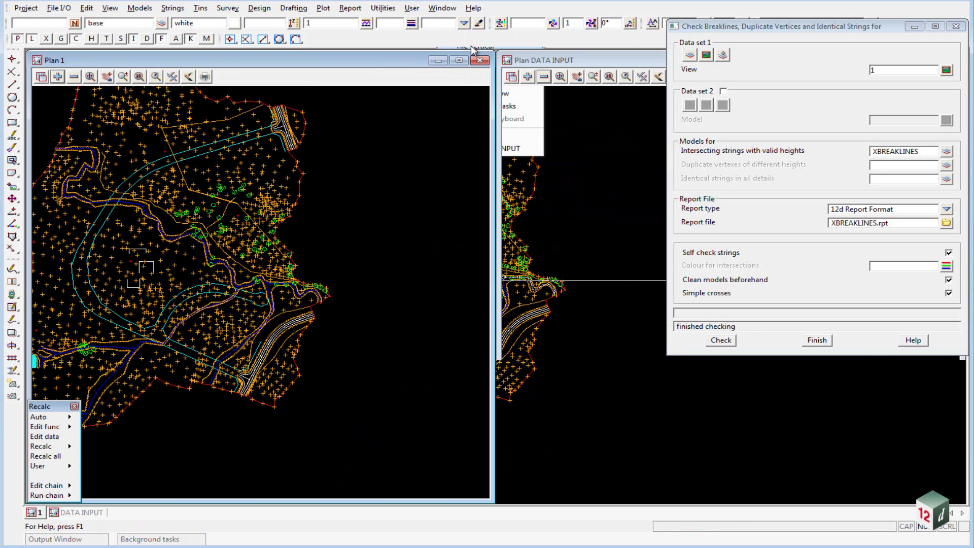
In DATA INPUT, remove ROAD BDY and SURV STATION models and add XBREAKLINES
drag(757, 30, 681, 523)
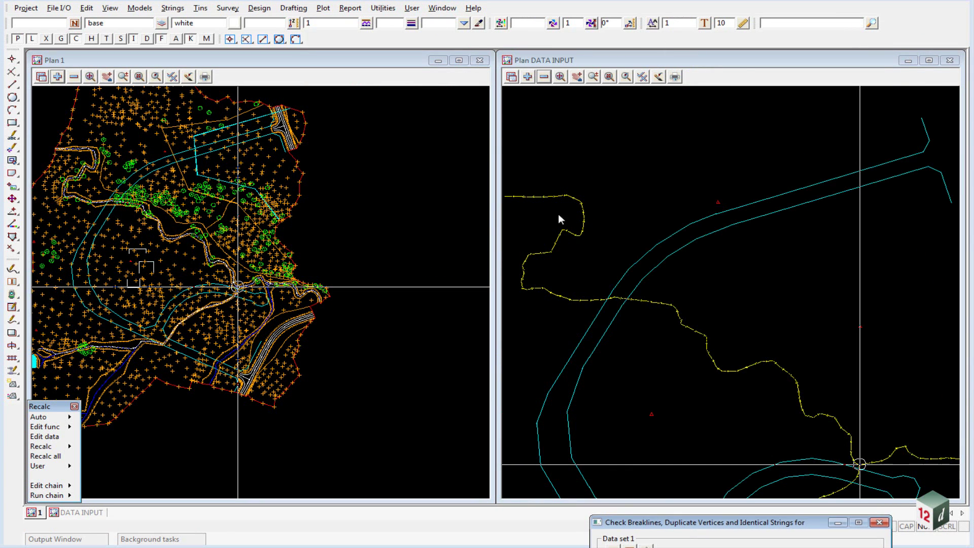
click(540, 79)
drag(573, 109, 573, 131)
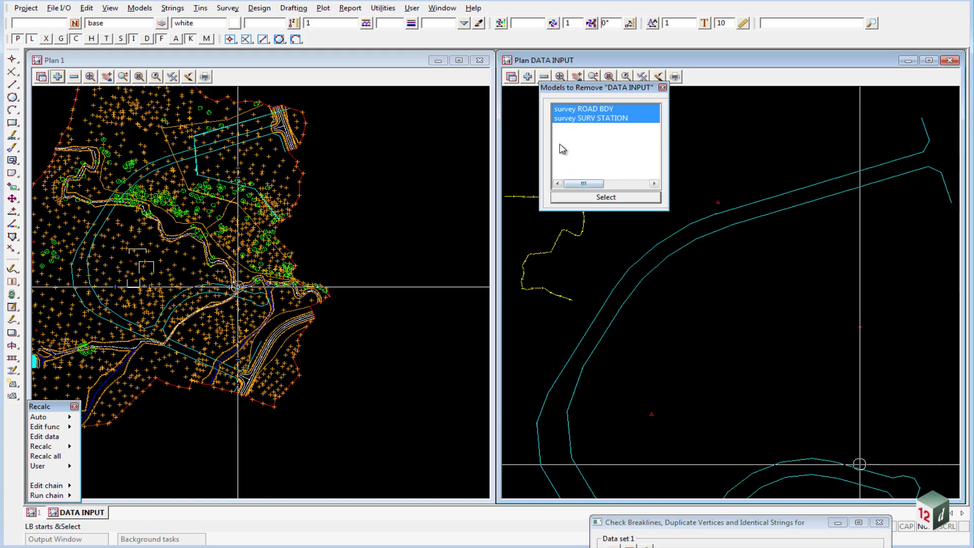
click(606, 197)
click(528, 76)
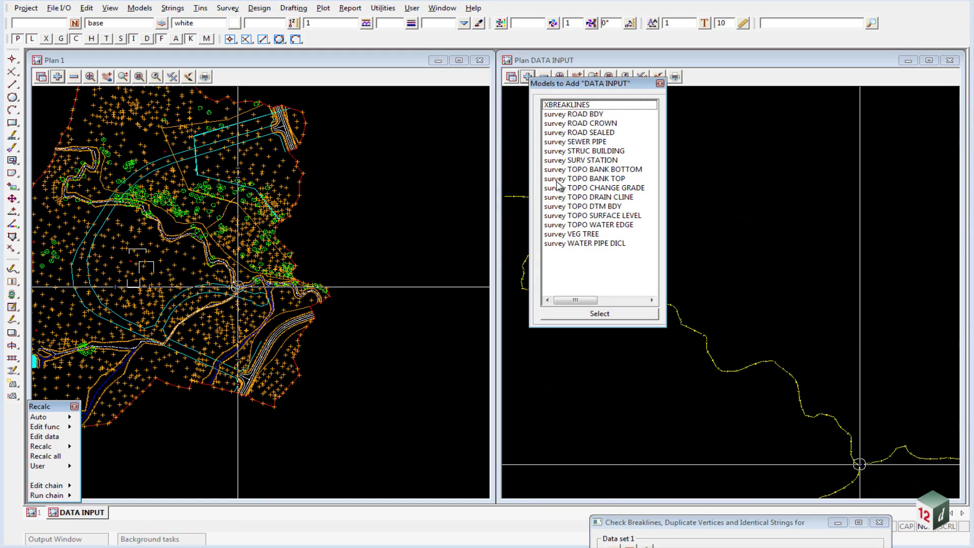
double_click(560, 106)
scroll(832, 193, down, 3)
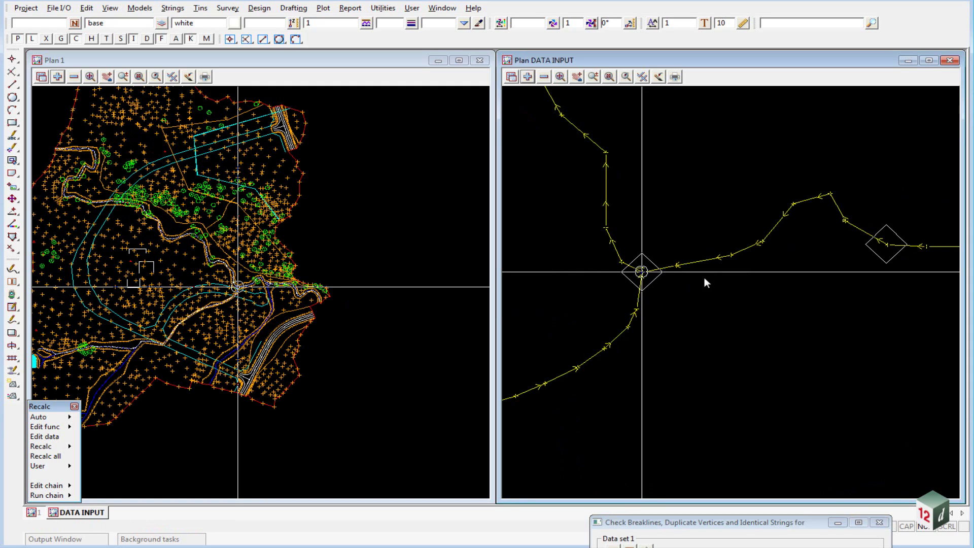
Deselect the highlighted intersecting strings via the Output Window message list
click(71, 539)
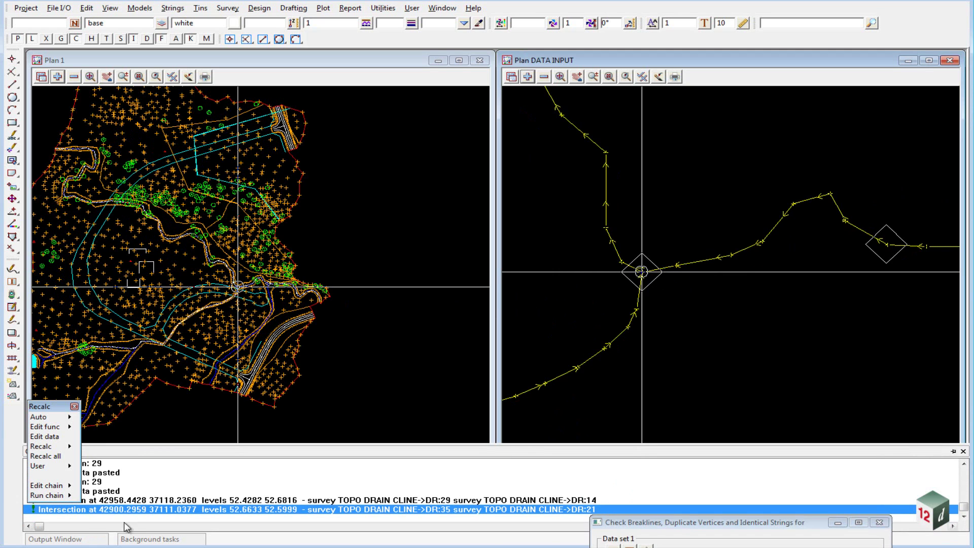
right_click(130, 511)
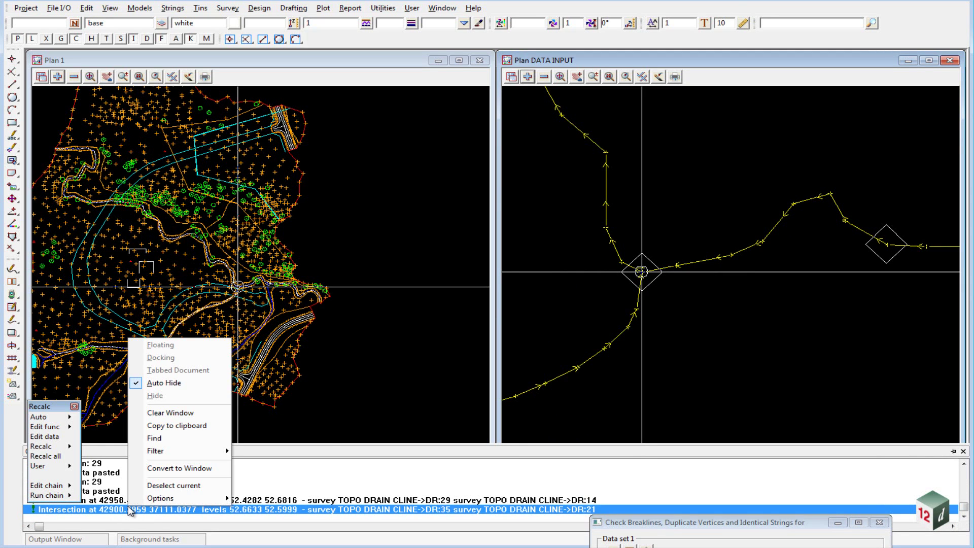
click(179, 486)
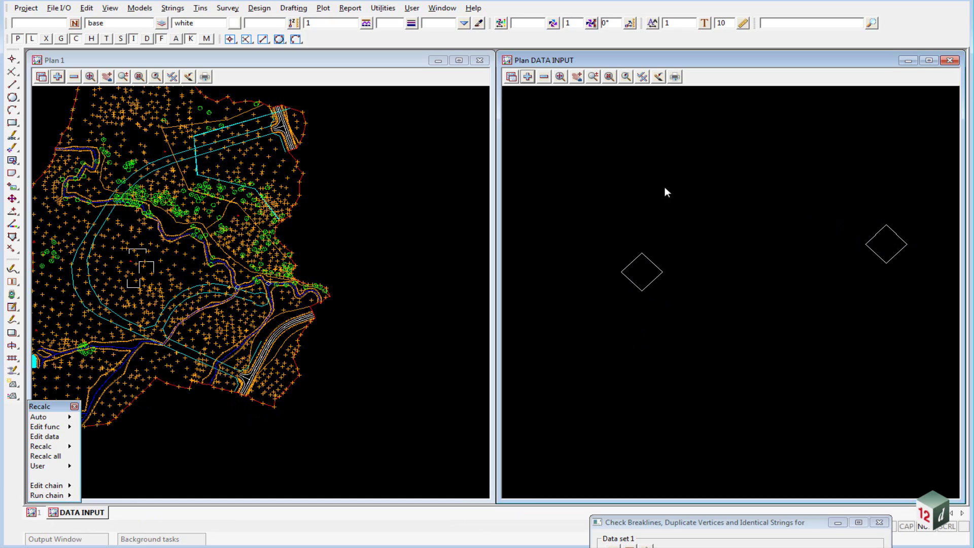
Zoom Plan 1 to a box drawn around the left diamond marker in DATA INPUT
click(594, 77)
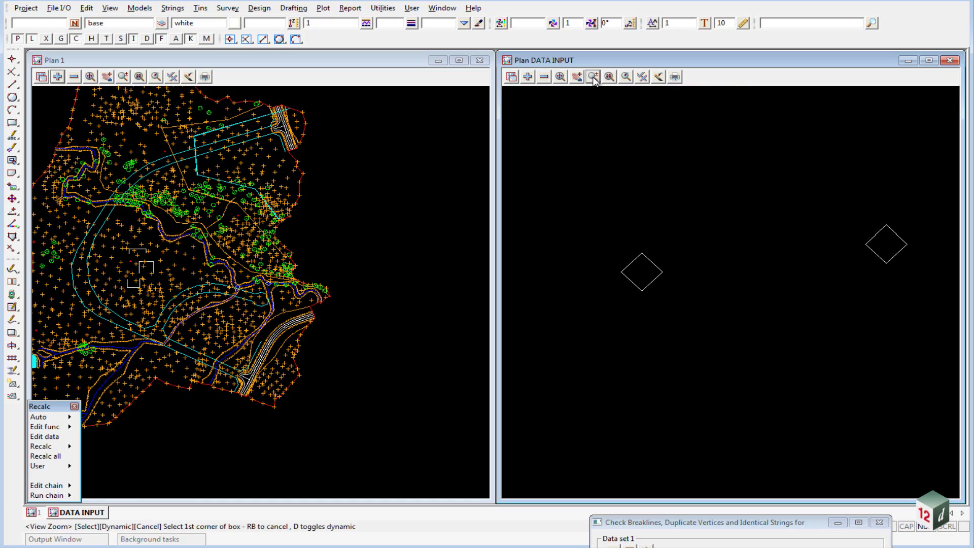
click(595, 237)
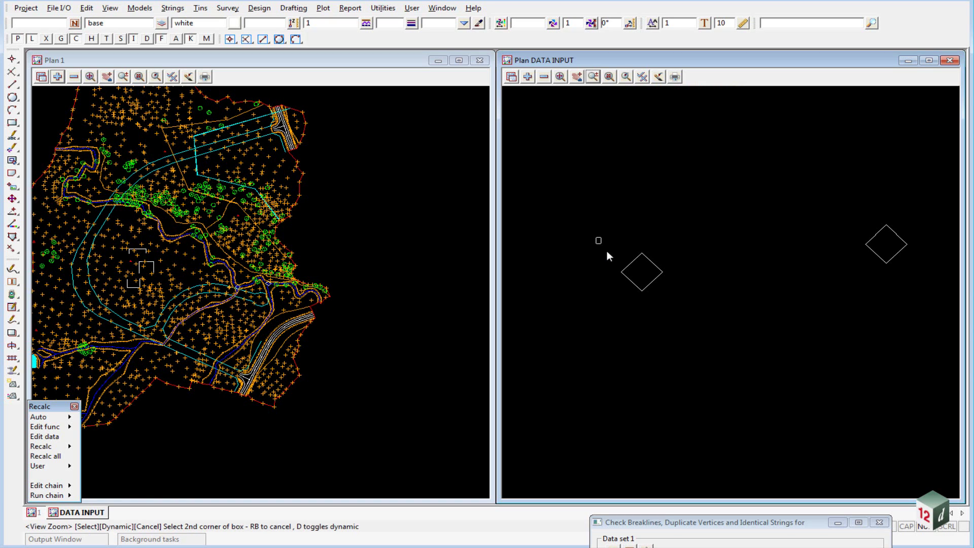
click(683, 300)
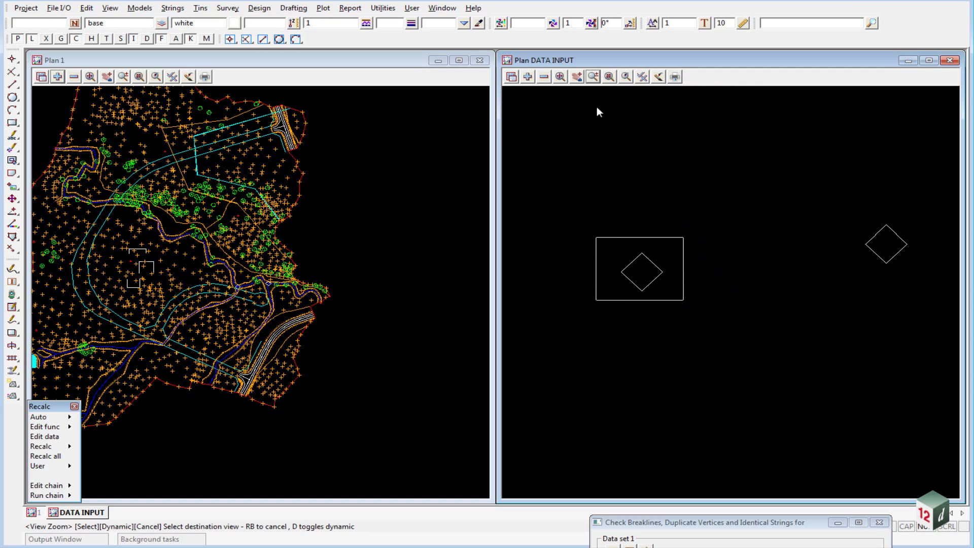
click(263, 265)
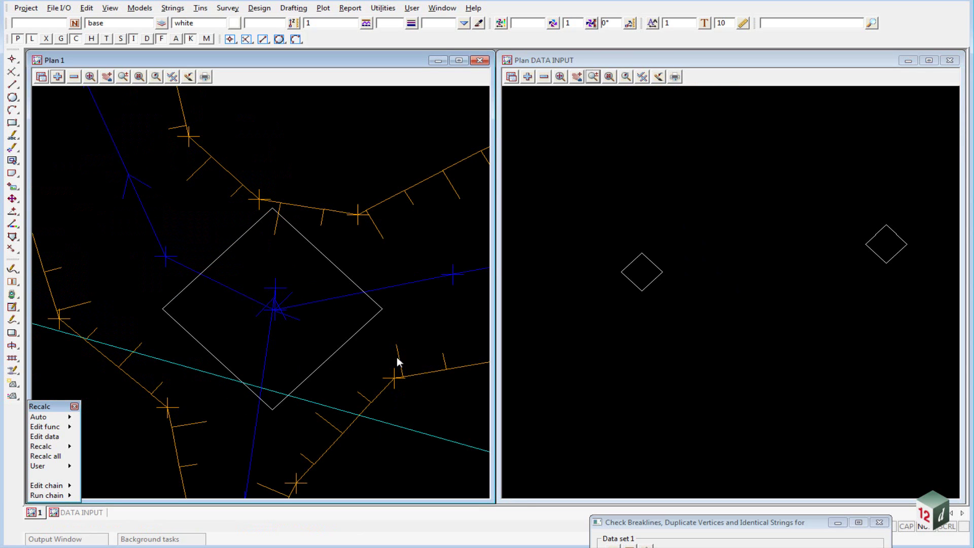
Autosync plan view 1 to DATA INPUT with Lock to view
click(581, 301)
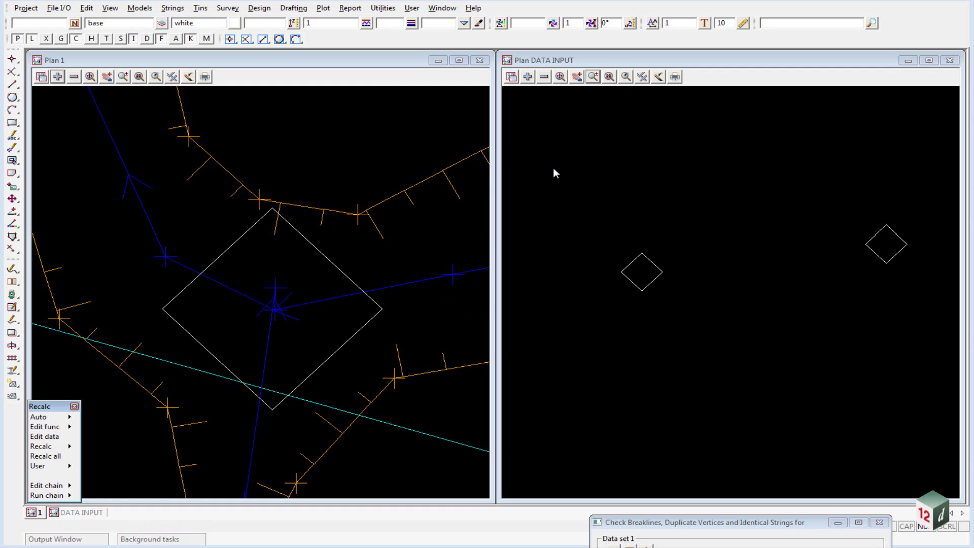
click(511, 77)
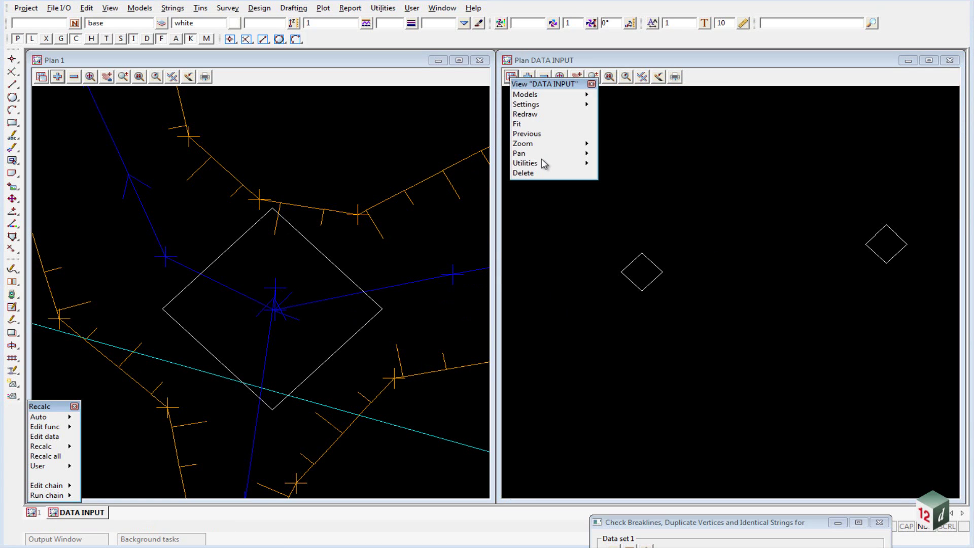
click(559, 164)
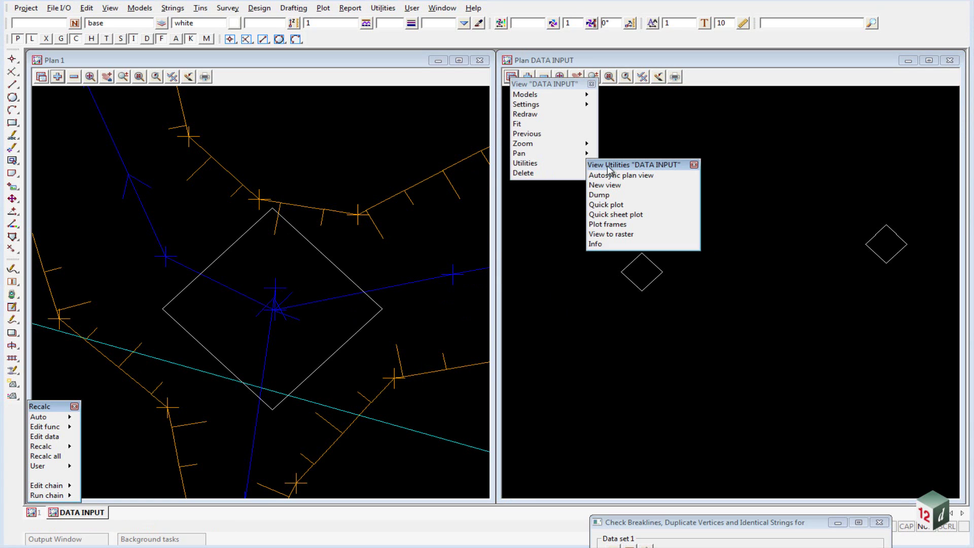
click(633, 178)
drag(731, 185, 641, 43)
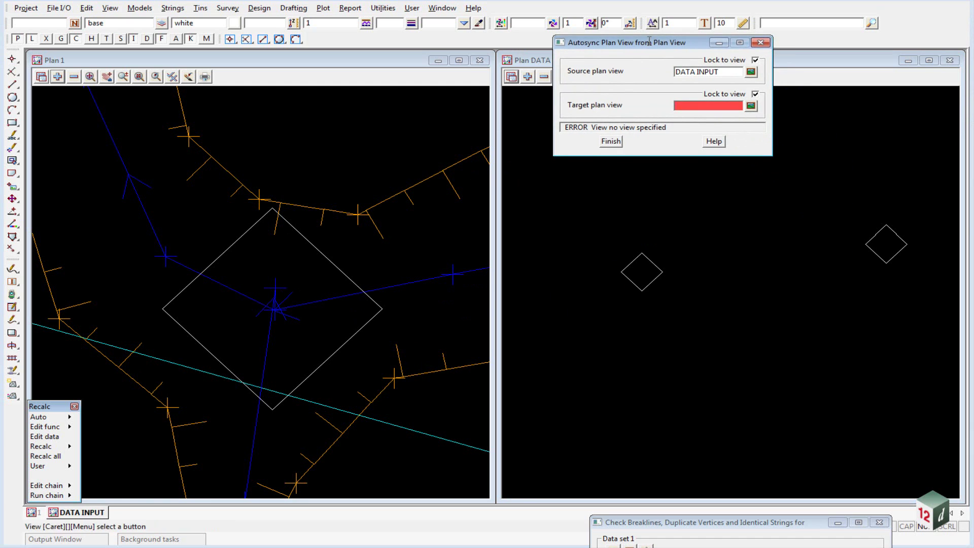
click(751, 104)
click(769, 130)
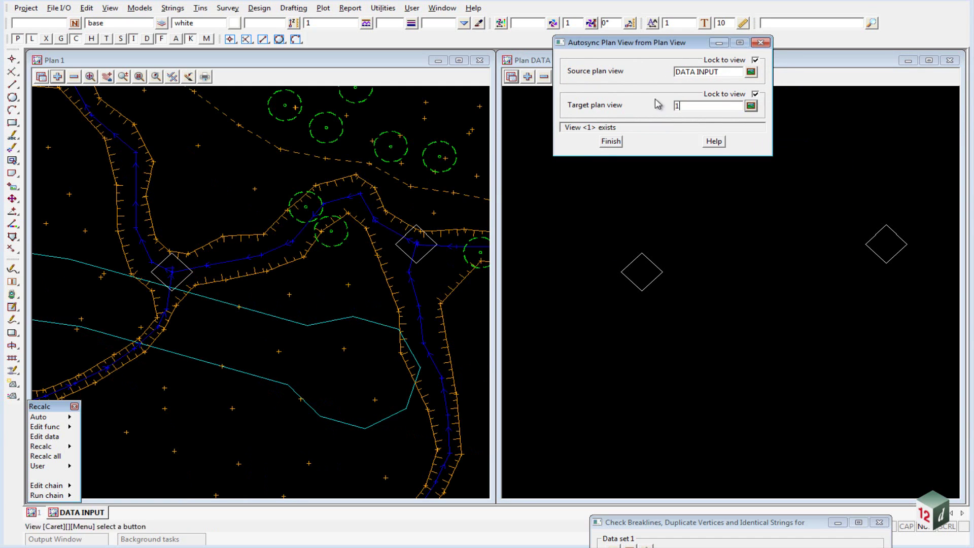
drag(666, 42, 810, 0)
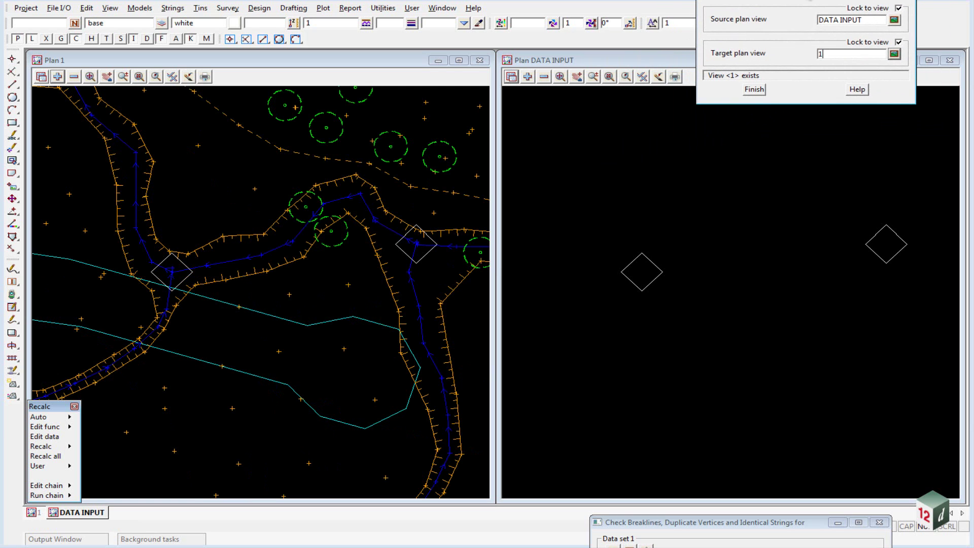
Zoom both synced views in on a diamond marker where the drain strings cross
scroll(638, 269, up, 2)
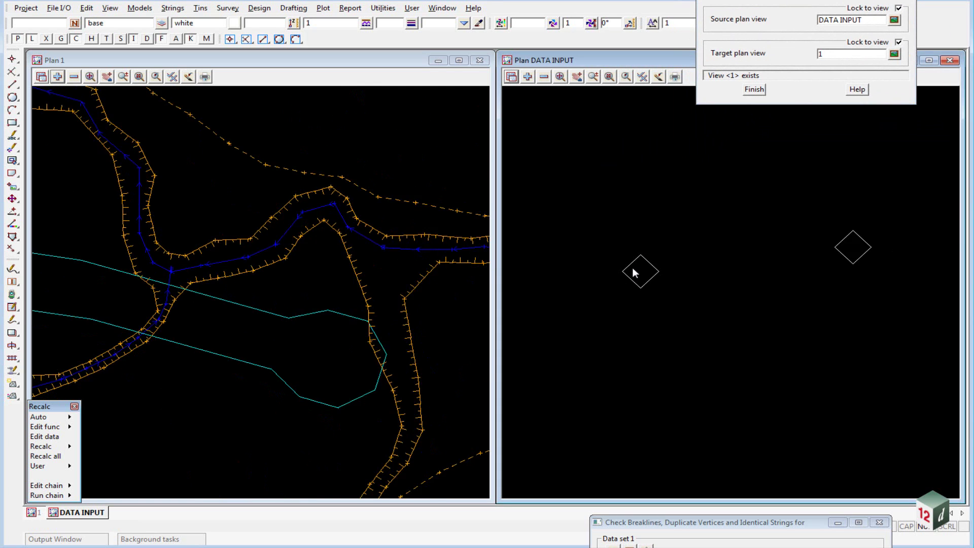
scroll(633, 274, up, 3)
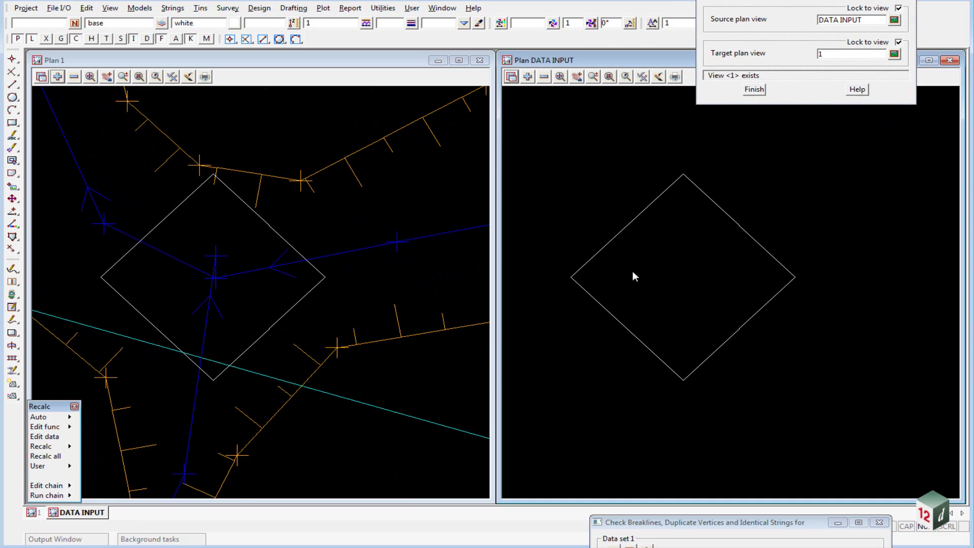
scroll(623, 273, down, 3)
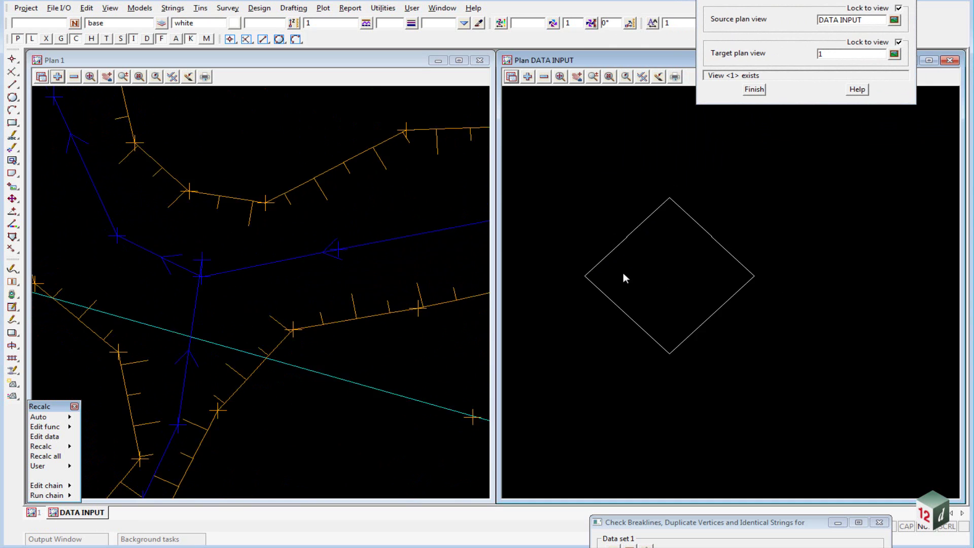
scroll(623, 272, up, 2)
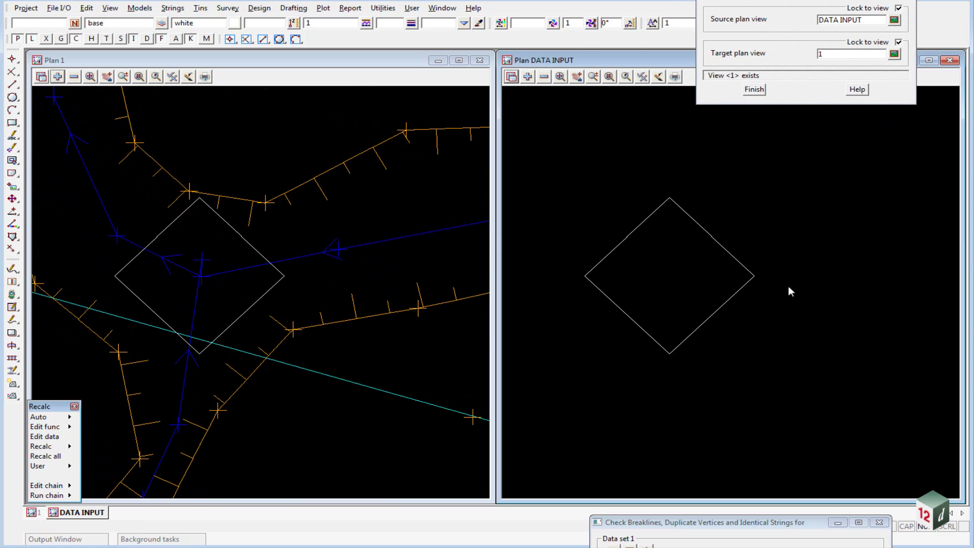
scroll(599, 280, down, 3)
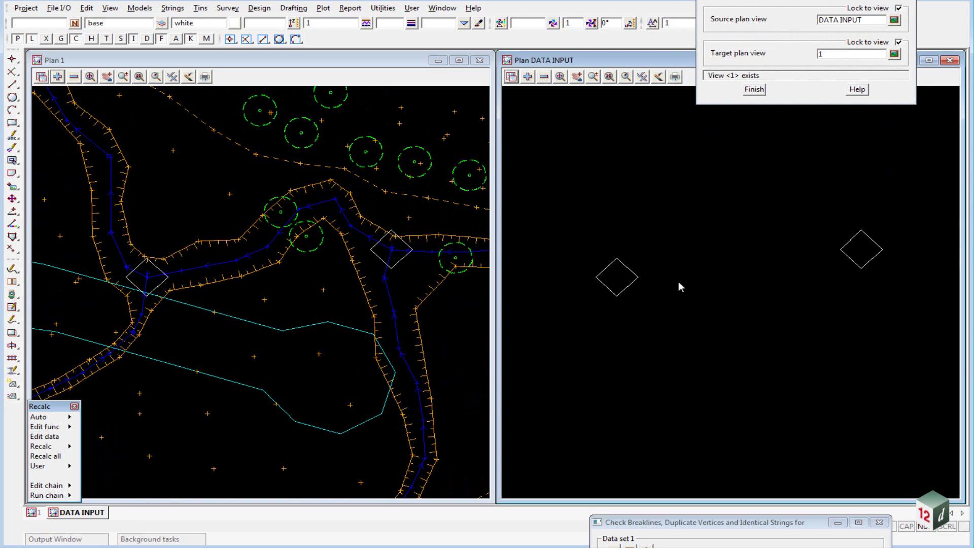
scroll(884, 237, up, 3)
scroll(834, 257, down, 4)
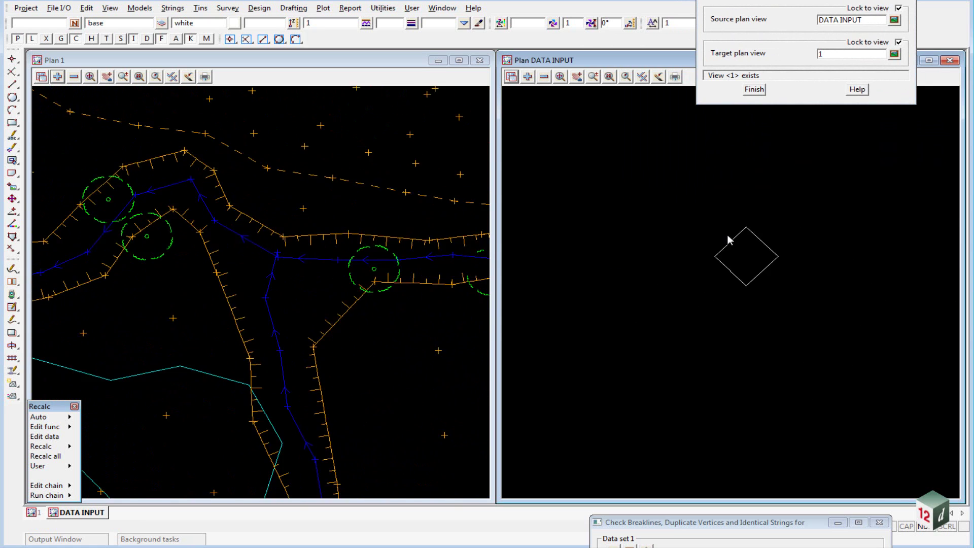
scroll(880, 278, down, 1)
scroll(666, 296, up, 5)
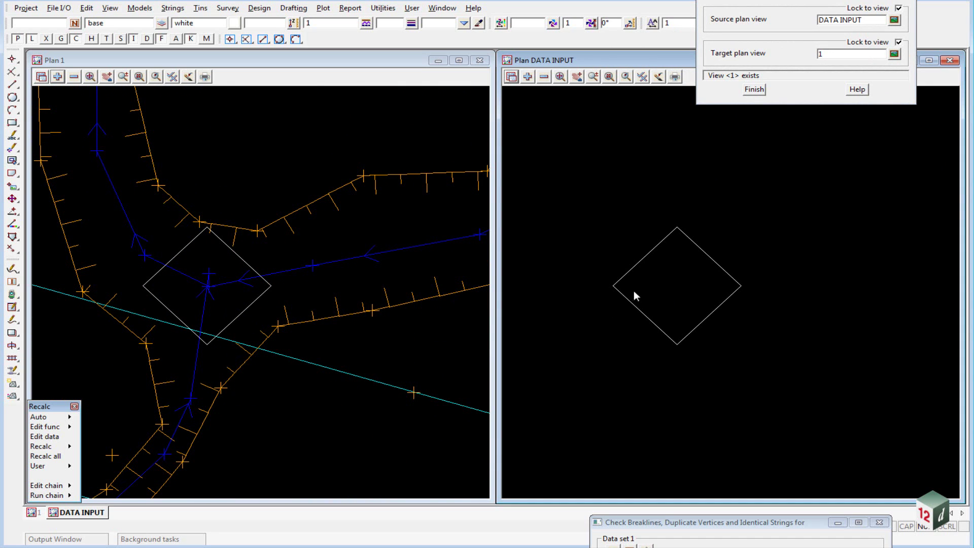
scroll(658, 280, up, 3)
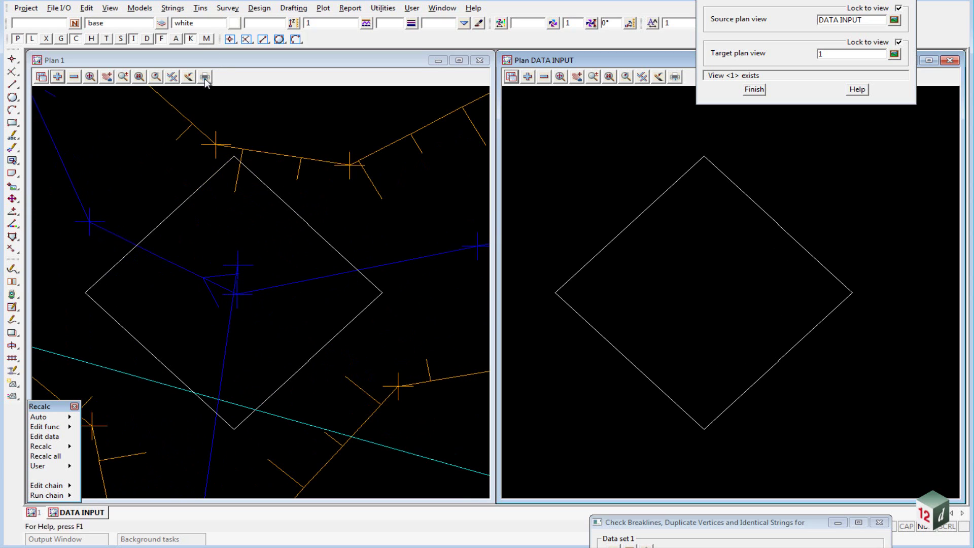
Move drain vertex IP #36 onto the other drain's point using Points edit > Move
click(172, 10)
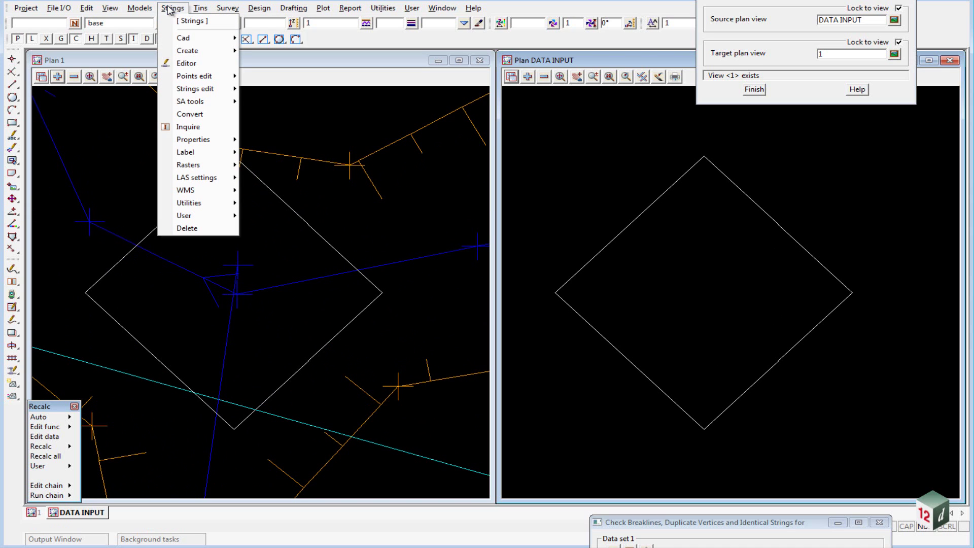
mouse_move(197, 79)
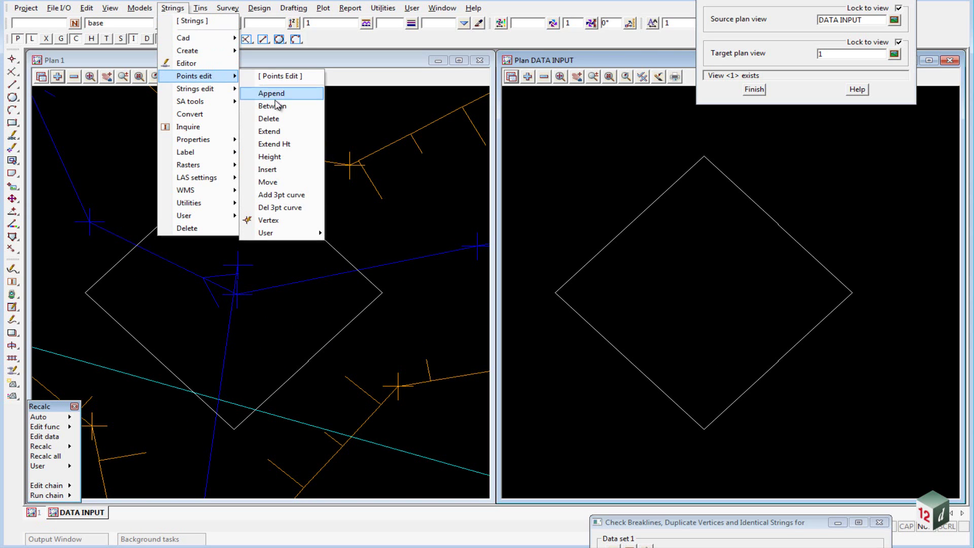
click(269, 181)
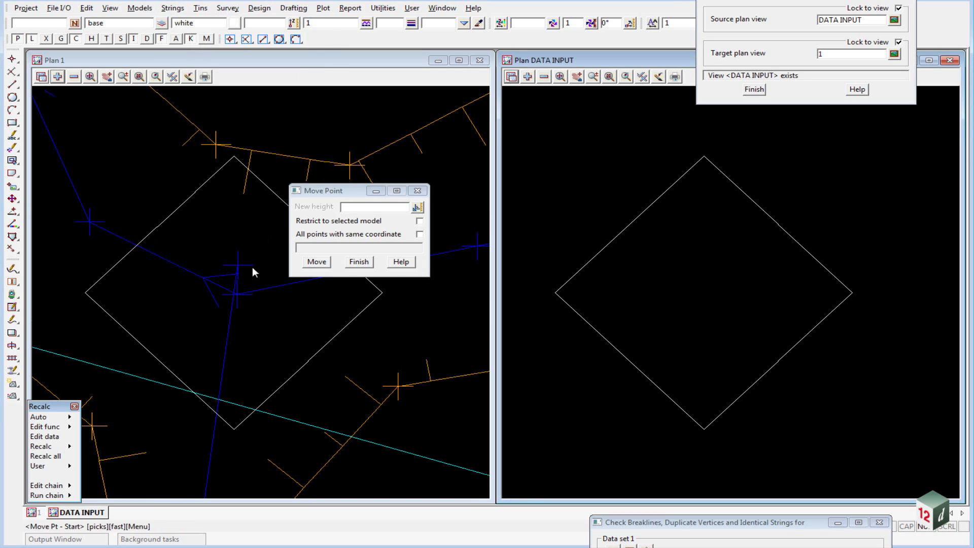
click(235, 266)
scroll(235, 266, down, 1)
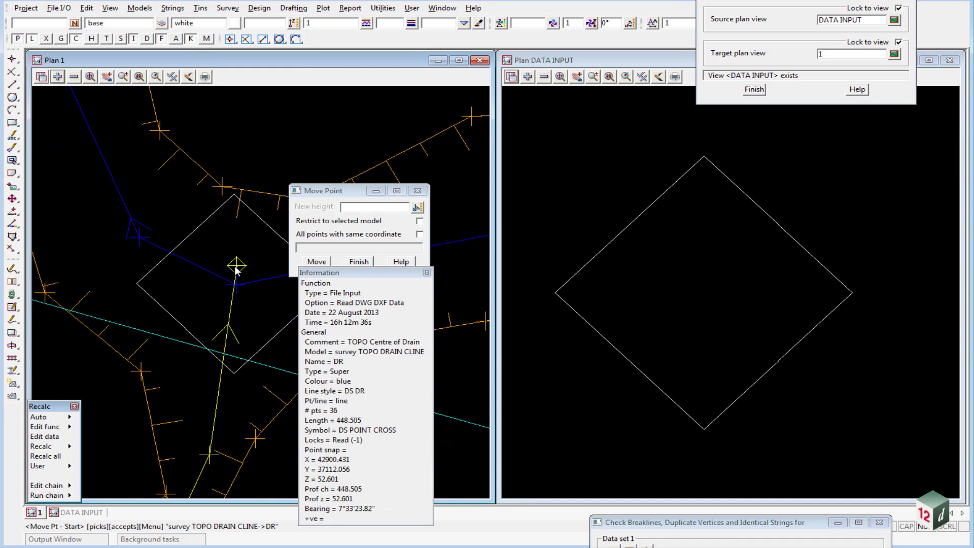
scroll(235, 266, down, 1)
click(236, 283)
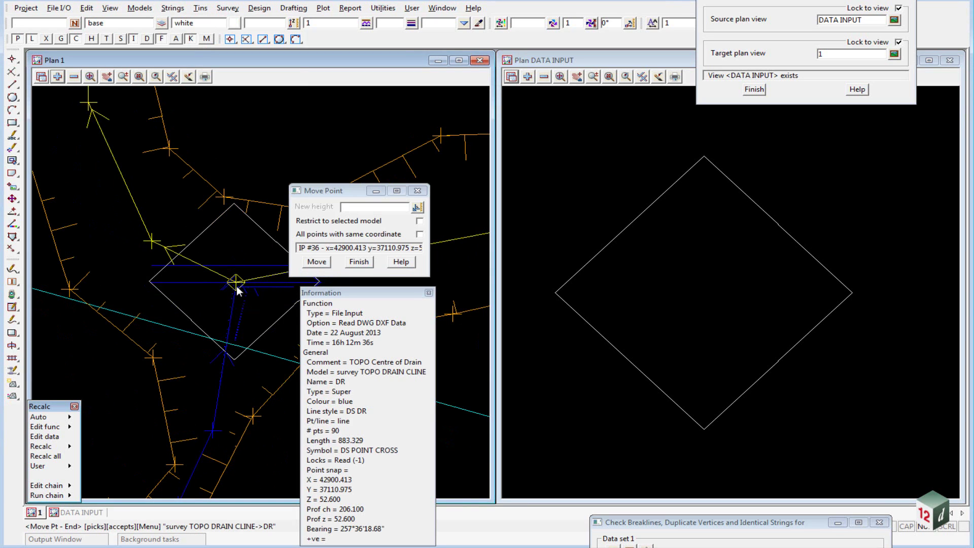
click(236, 286)
scroll(237, 285, up, 1)
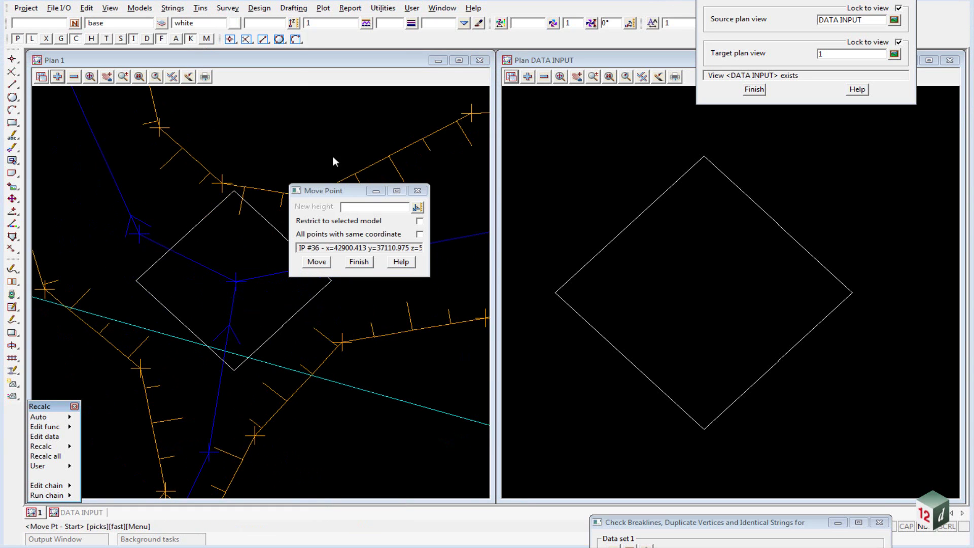
drag(339, 191, 394, 81)
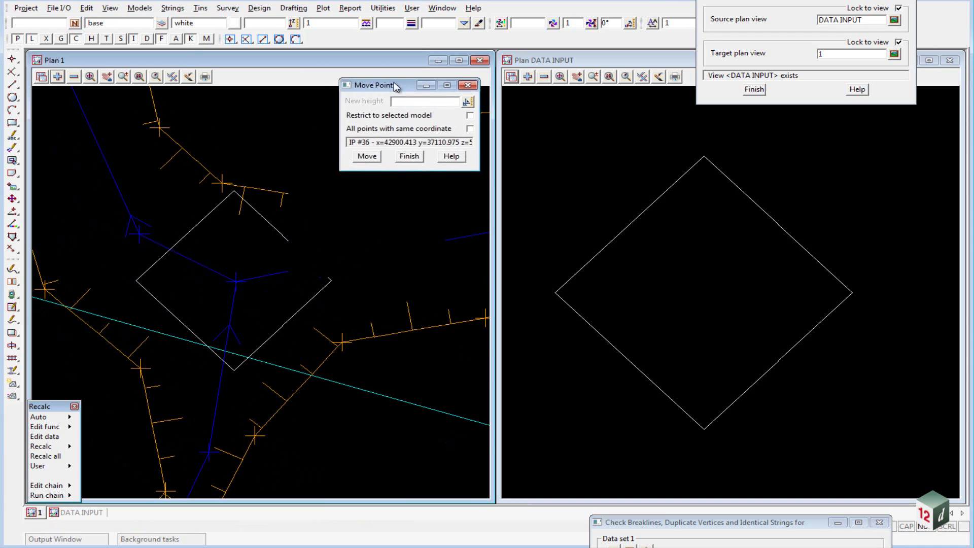
click(371, 153)
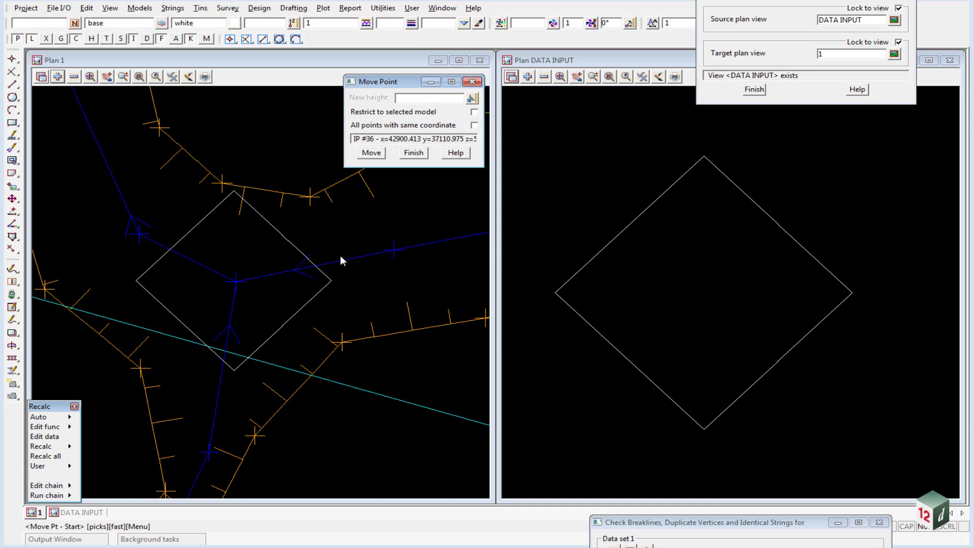
Delete the diamond marker string from XBREAKLINES around the repaired drain junction
click(170, 8)
click(187, 228)
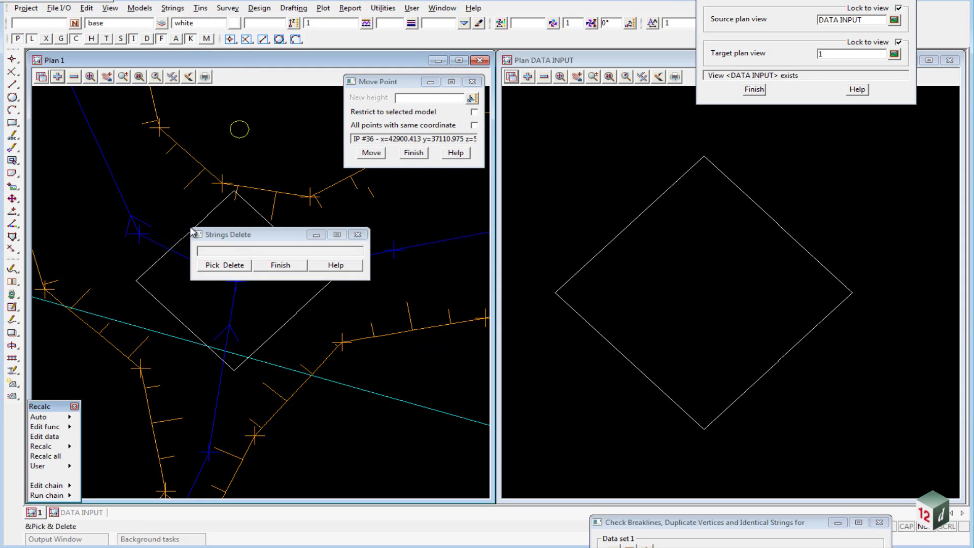
drag(244, 233, 213, 90)
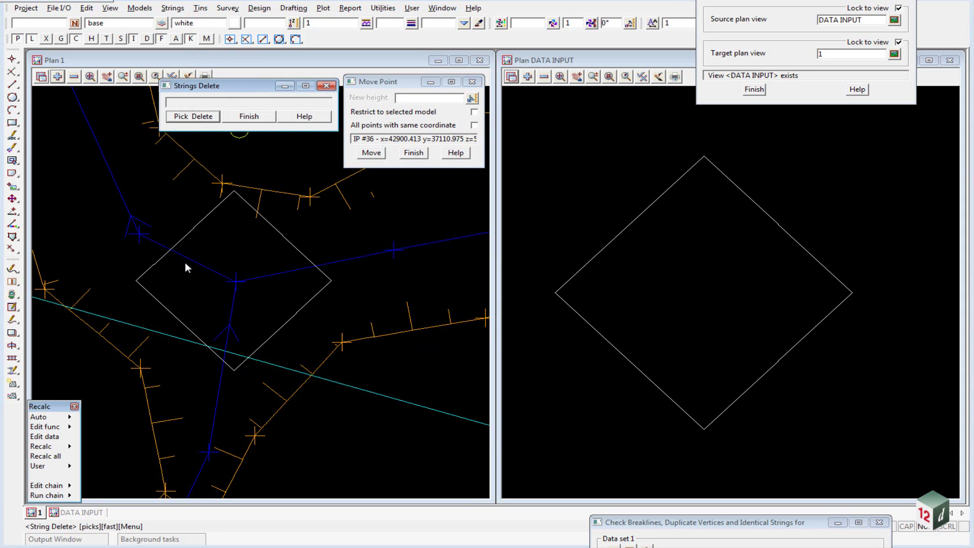
click(186, 233)
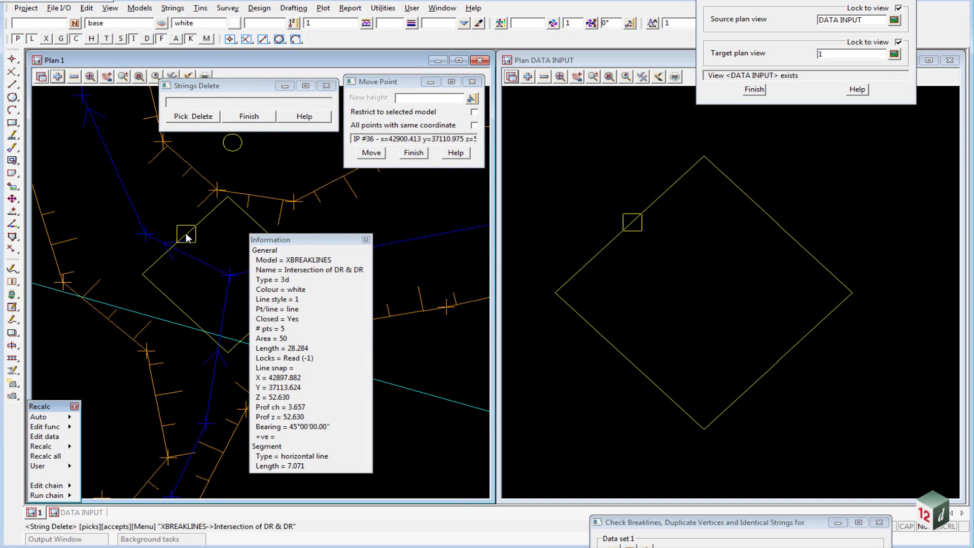
middle_click(186, 233)
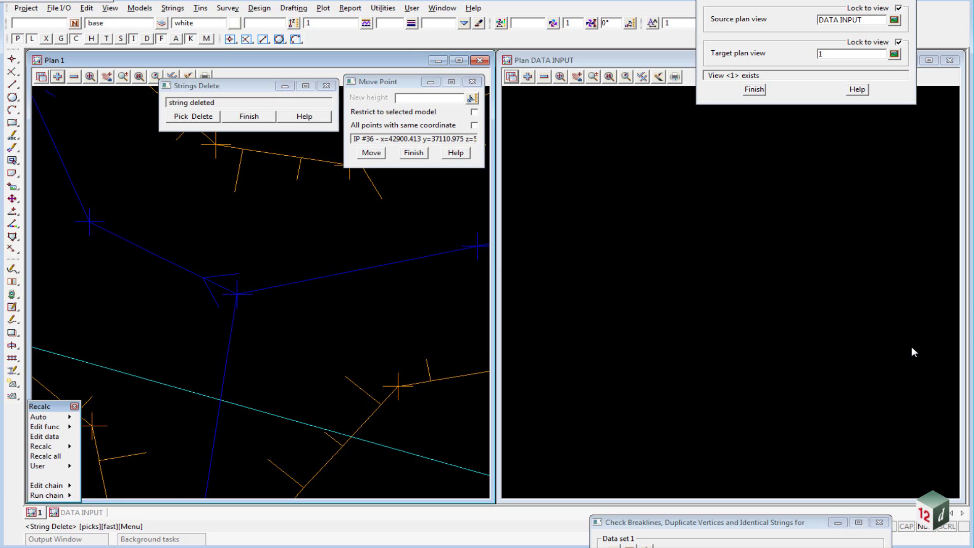
Move DR drain vertex IP #30 onto the other drain to join the second crossing
click(560, 76)
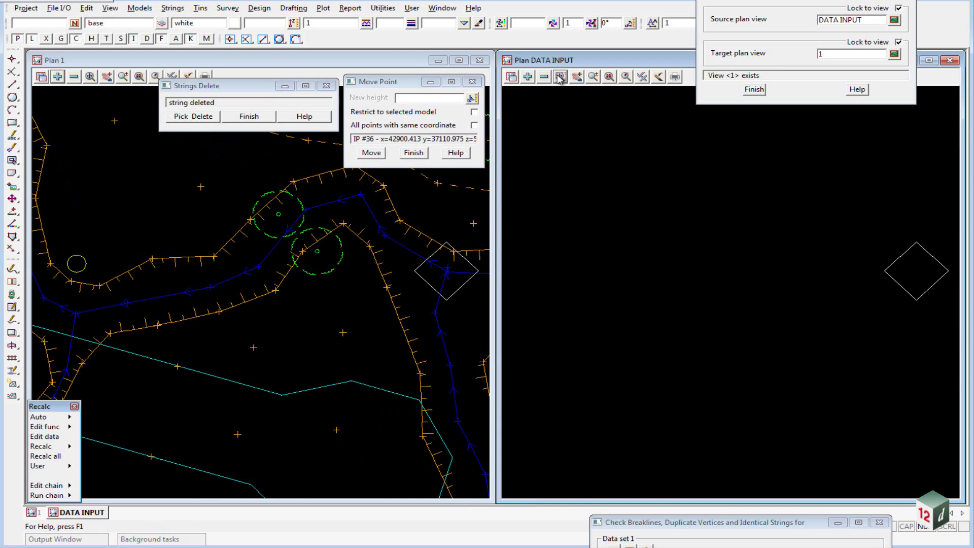
scroll(759, 272, up, 3)
scroll(726, 253, down, 3)
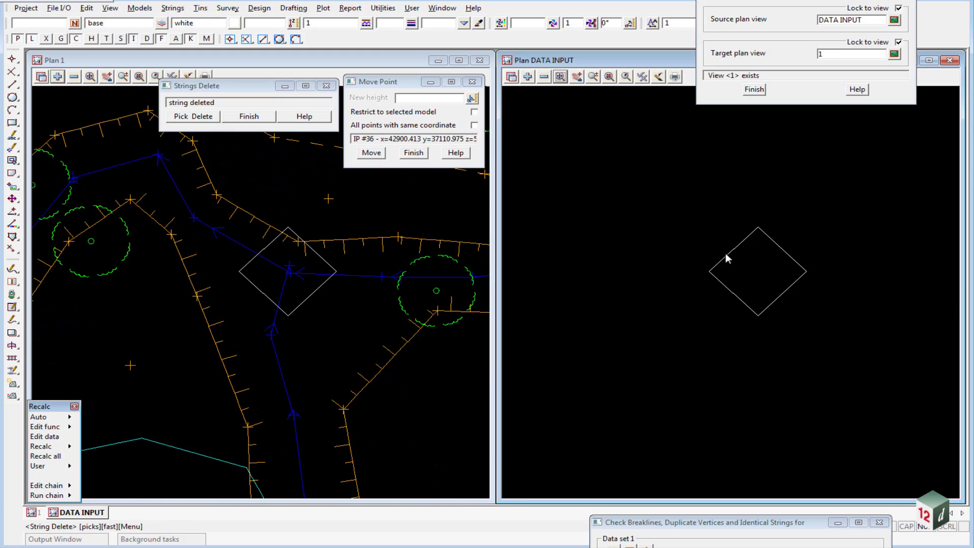
scroll(727, 258, up, 4)
scroll(665, 272, up, 3)
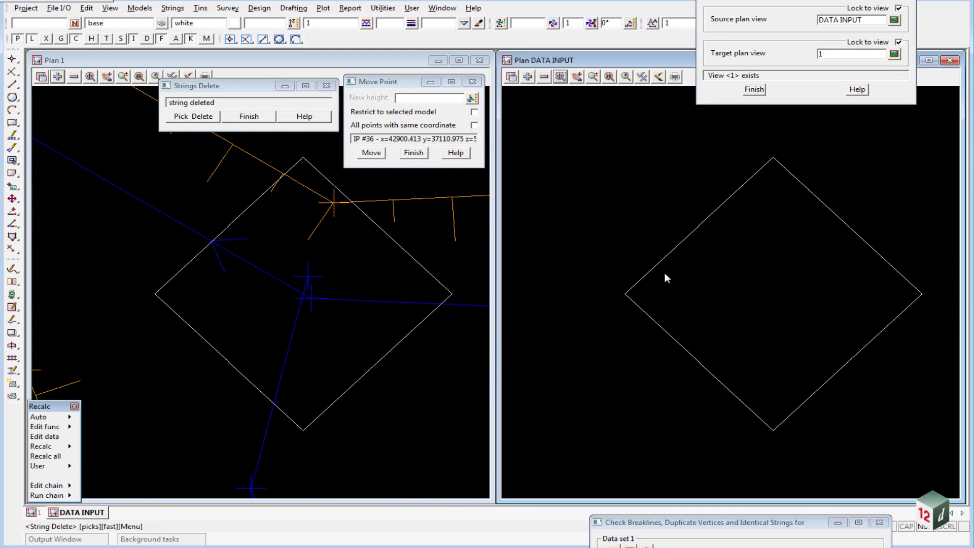
click(372, 152)
click(308, 281)
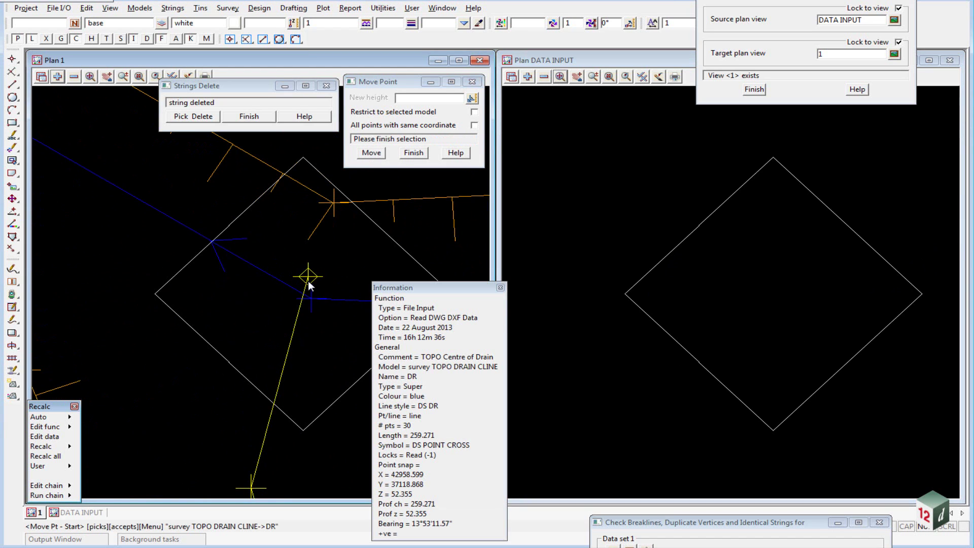
middle_click(308, 281)
click(309, 304)
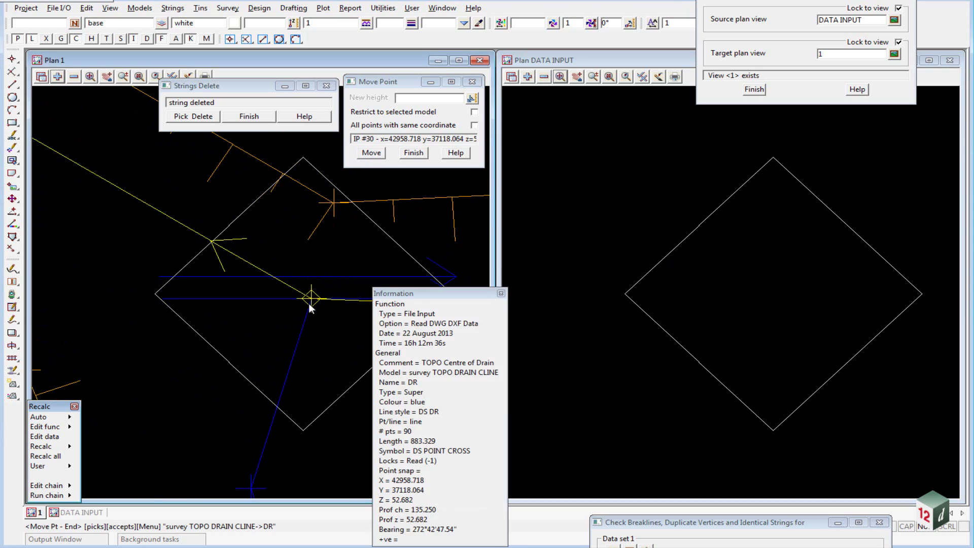
middle_click(309, 304)
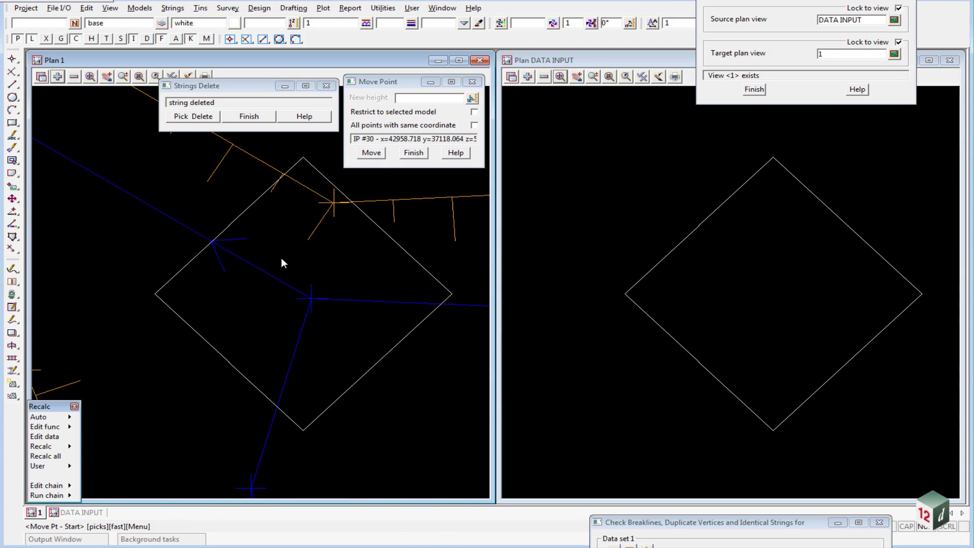
Delete the second diamond marker string at that crossing
click(193, 115)
click(178, 274)
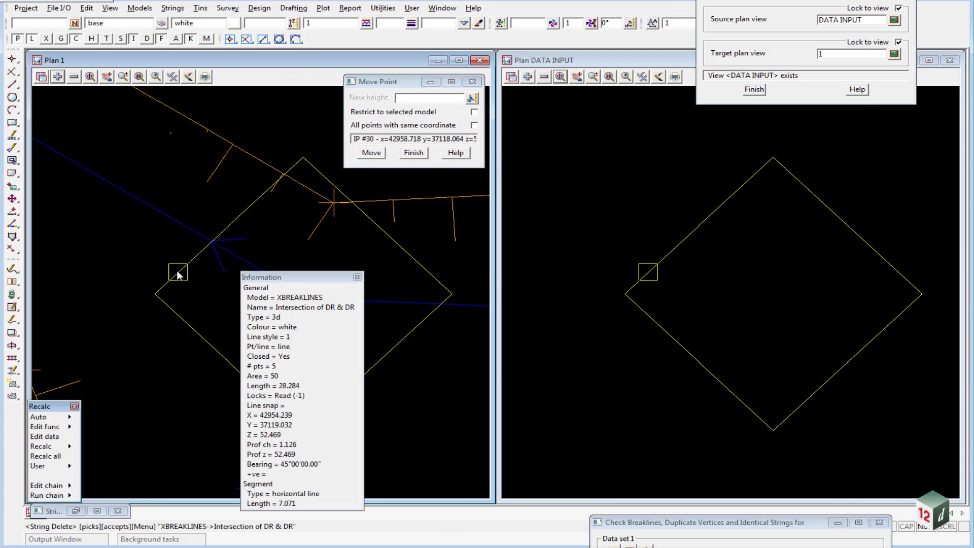
middle_click(178, 275)
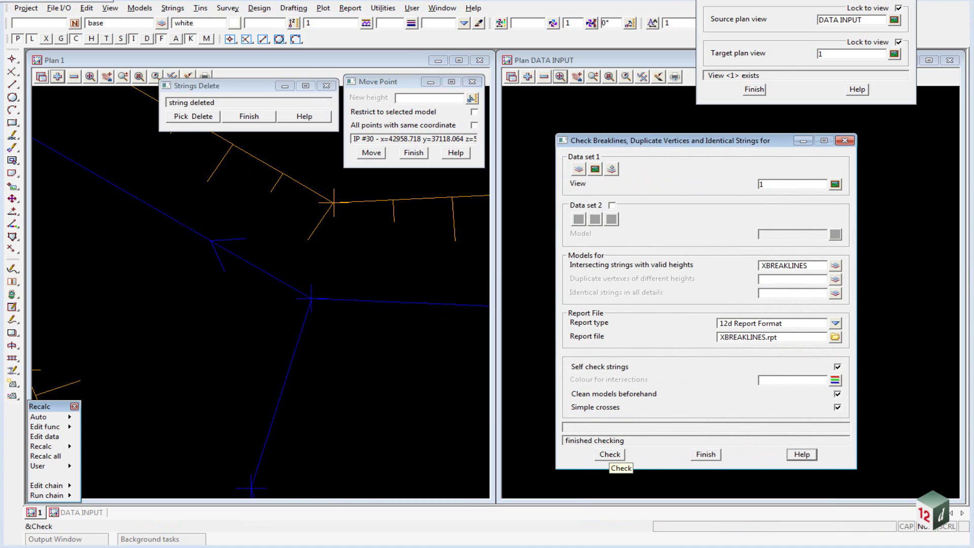
Rerun the breakline check, replacing XBREAKLINES.rpt, confirm no crossings remain, then close the panel
click(610, 455)
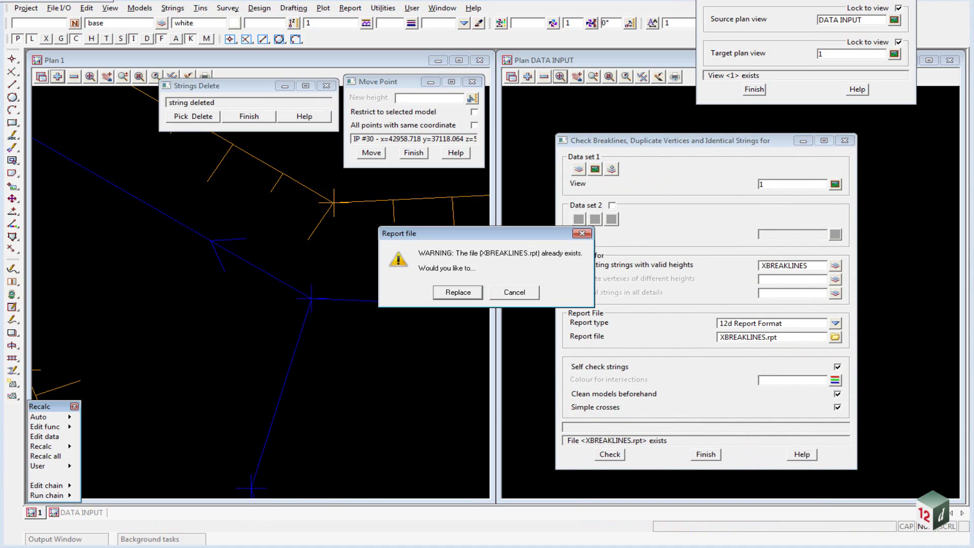
key(Return)
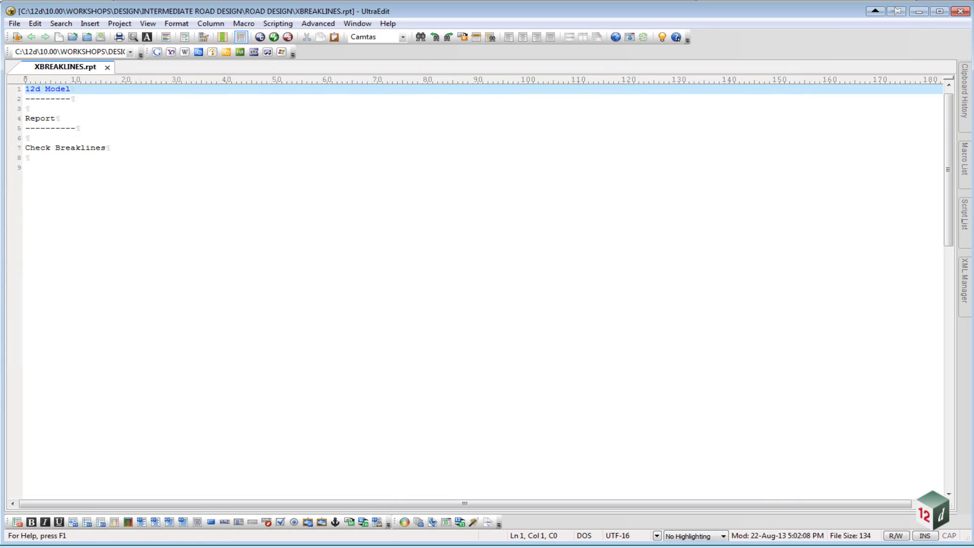
key(alt+F4)
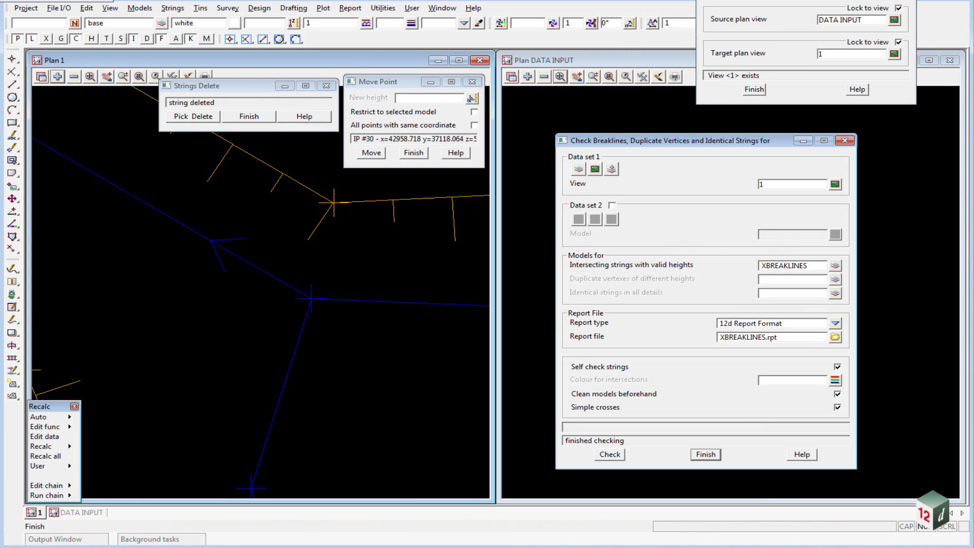
click(706, 455)
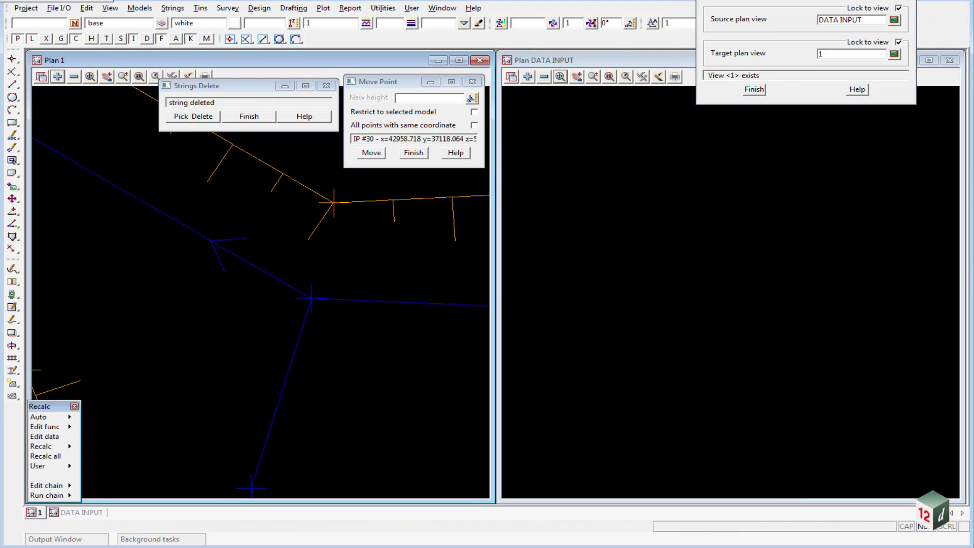